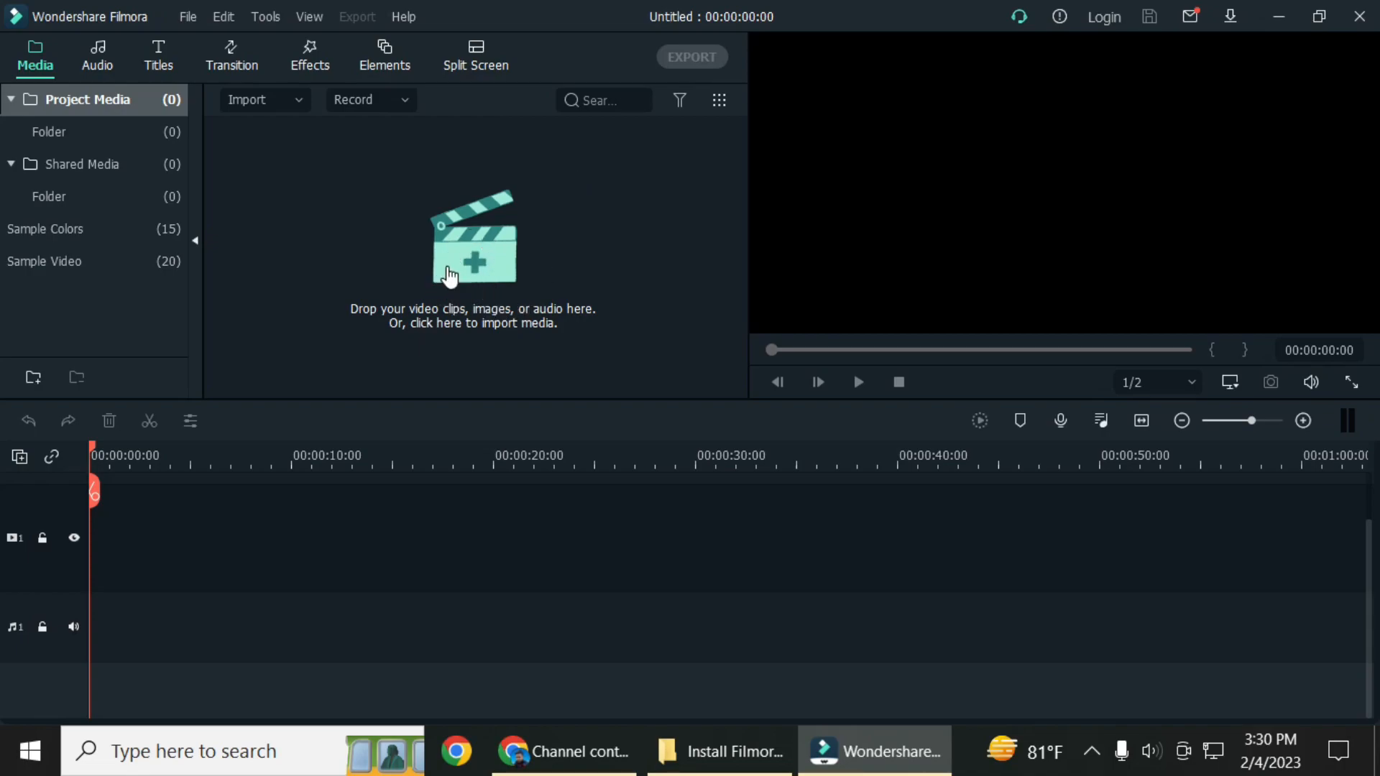
key(Print)
drag(237, 106, 995, 623)
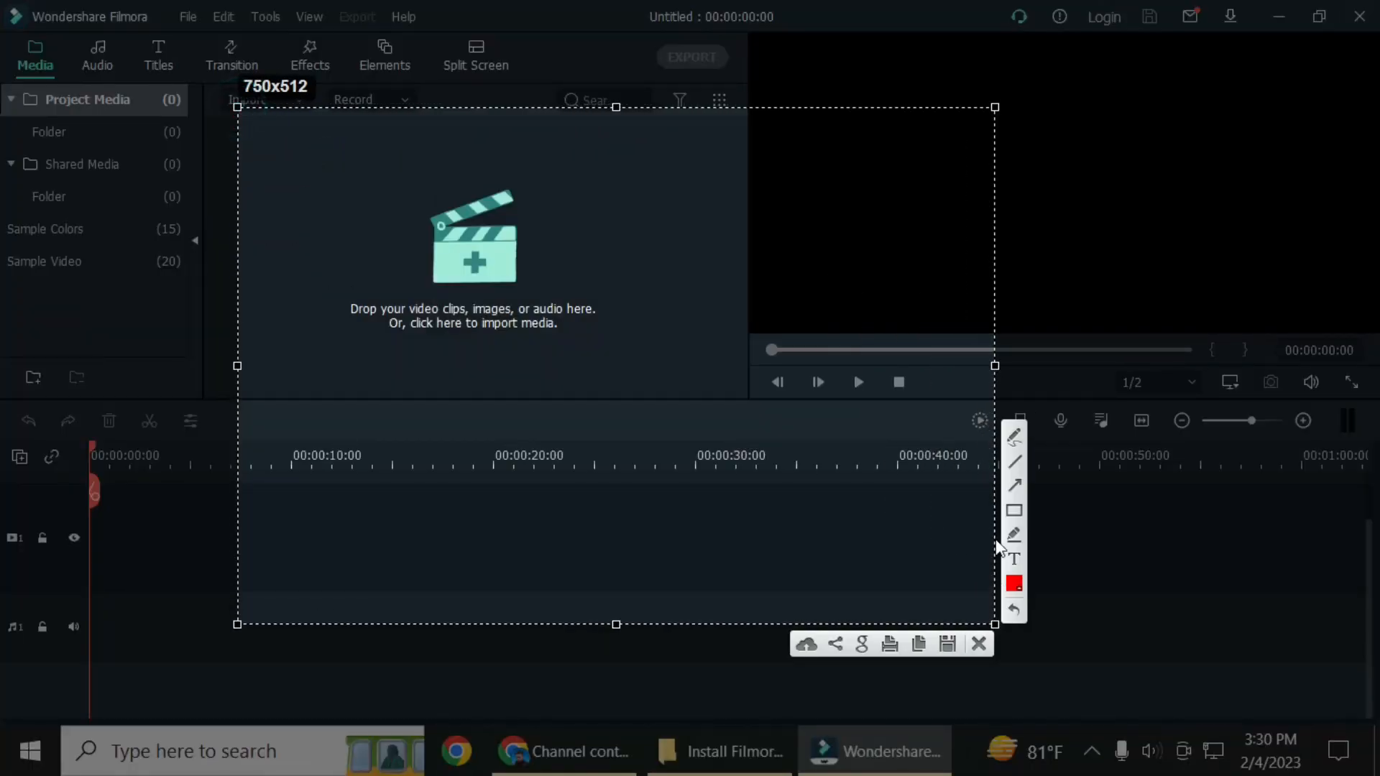
click(1013, 511)
drag(281, 168, 663, 352)
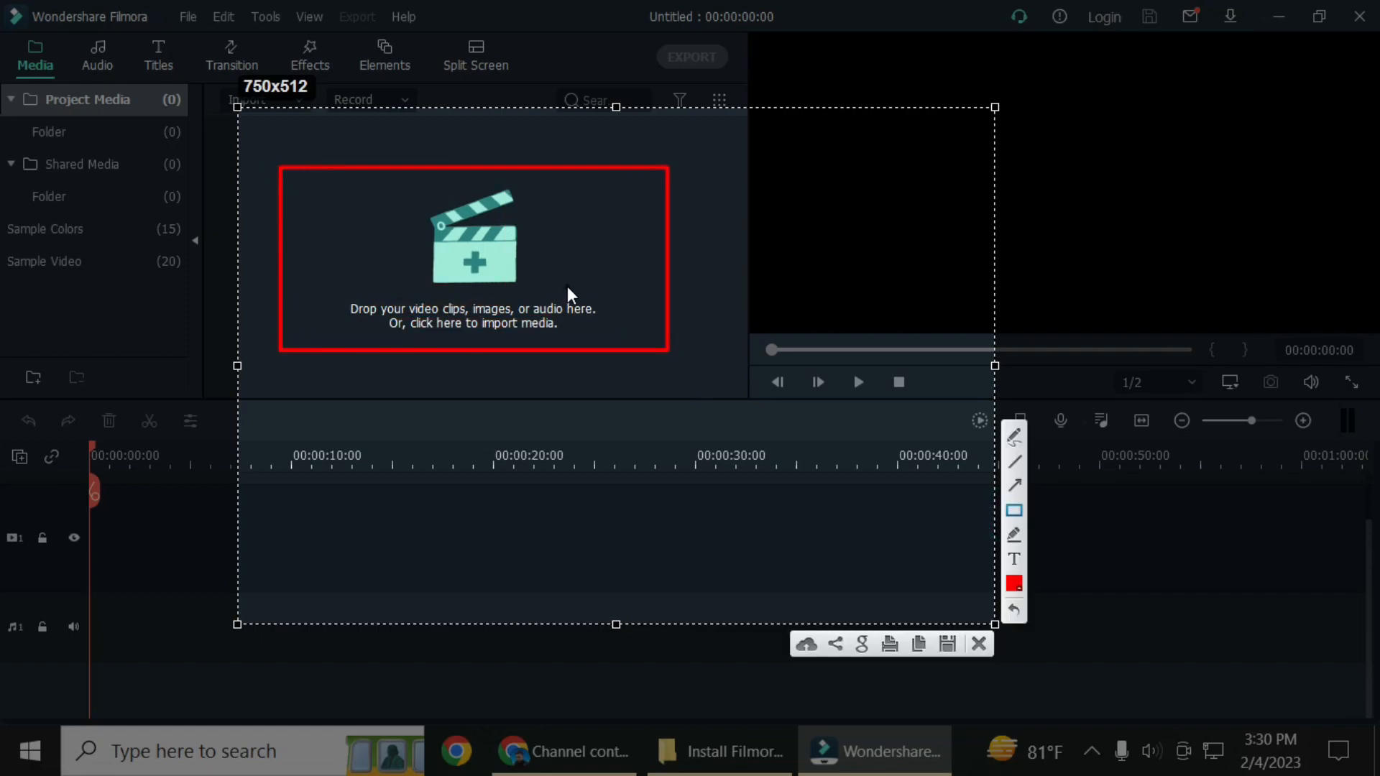
click(979, 642)
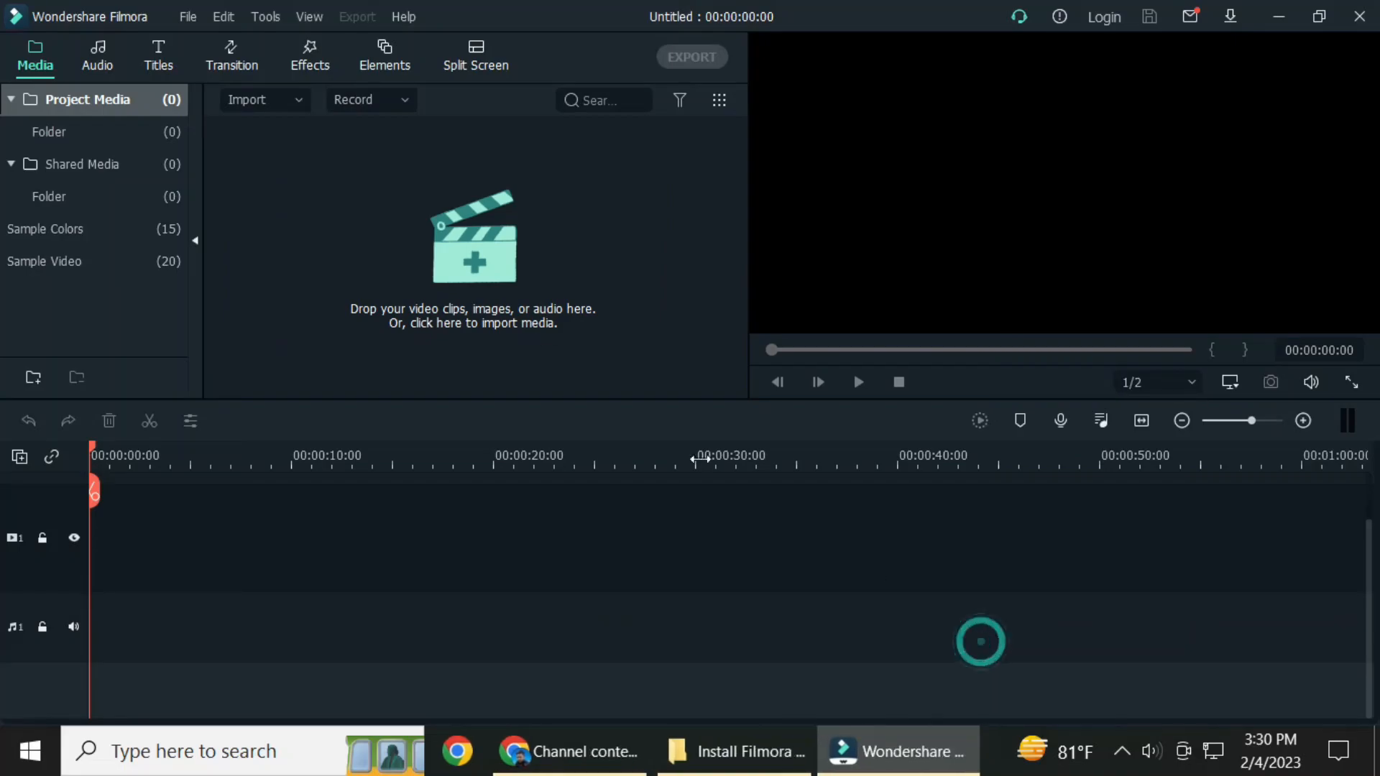
Import the YouTube First video clip from the Free video folder on the Desktop into the project media.
click(455, 240)
right_click(454, 240)
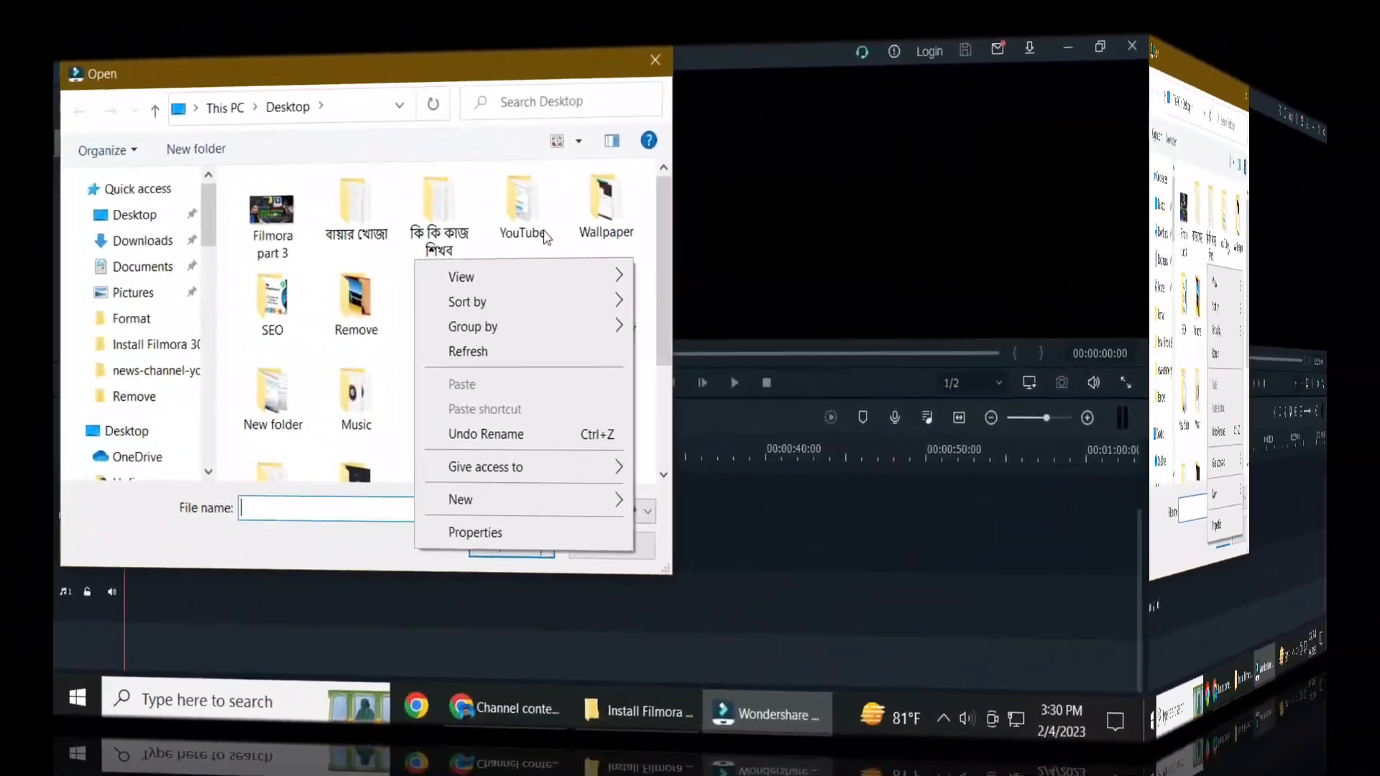
click(539, 230)
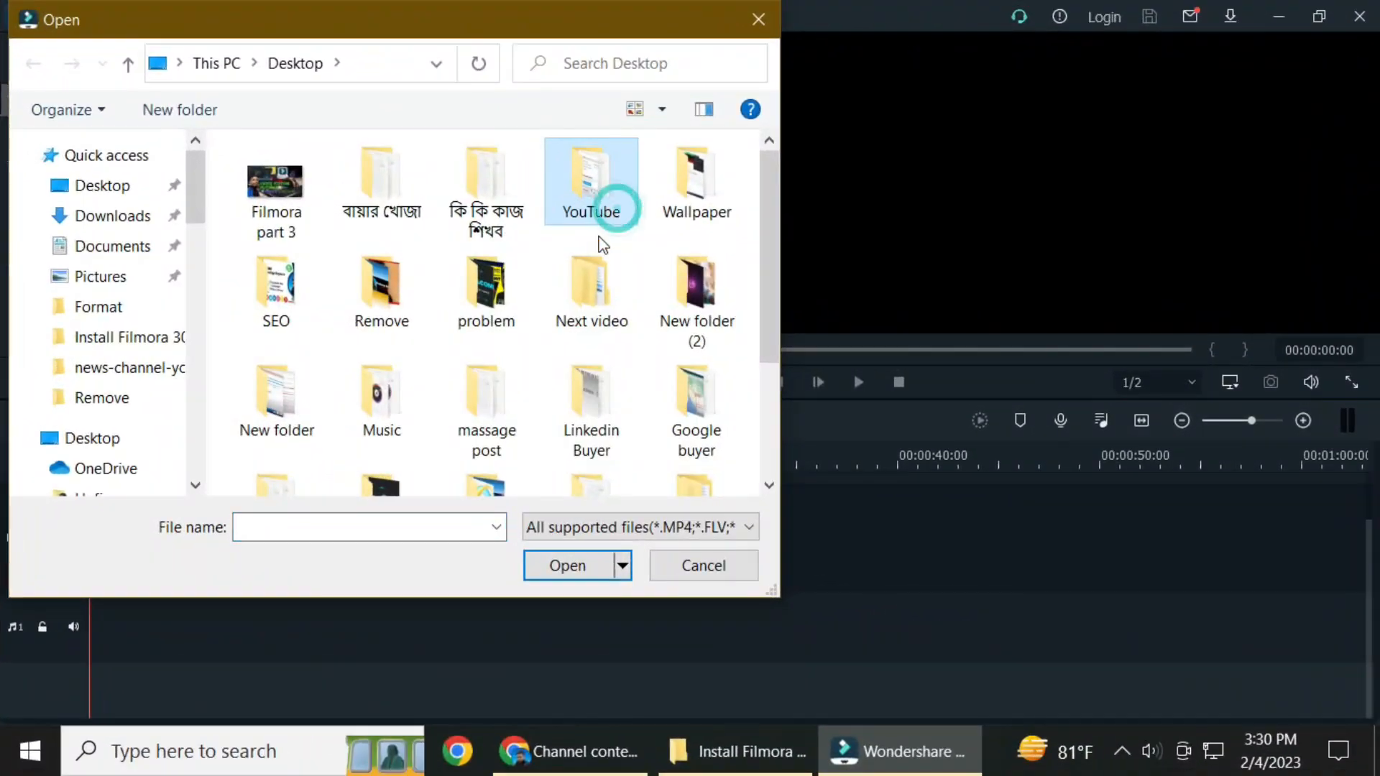
scroll(537, 340, down, 2)
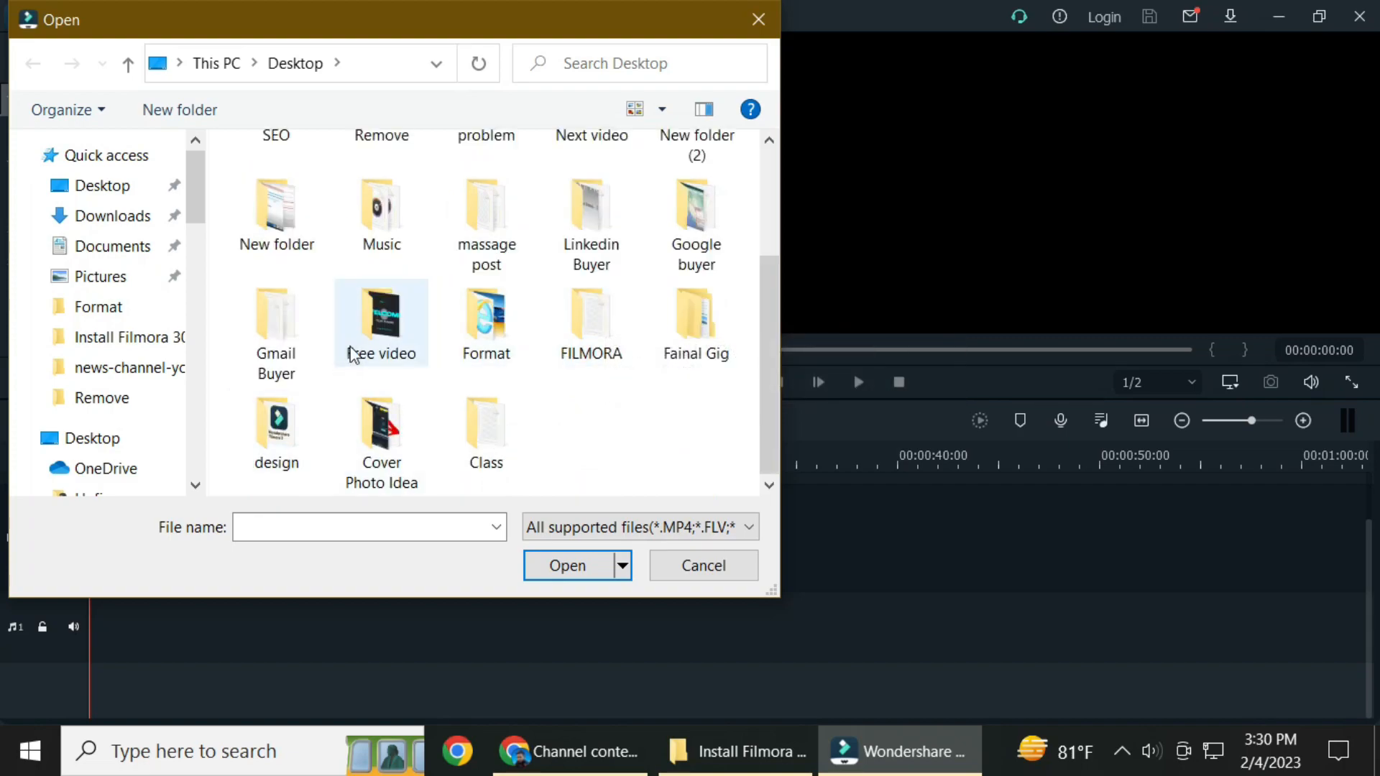
click(385, 334)
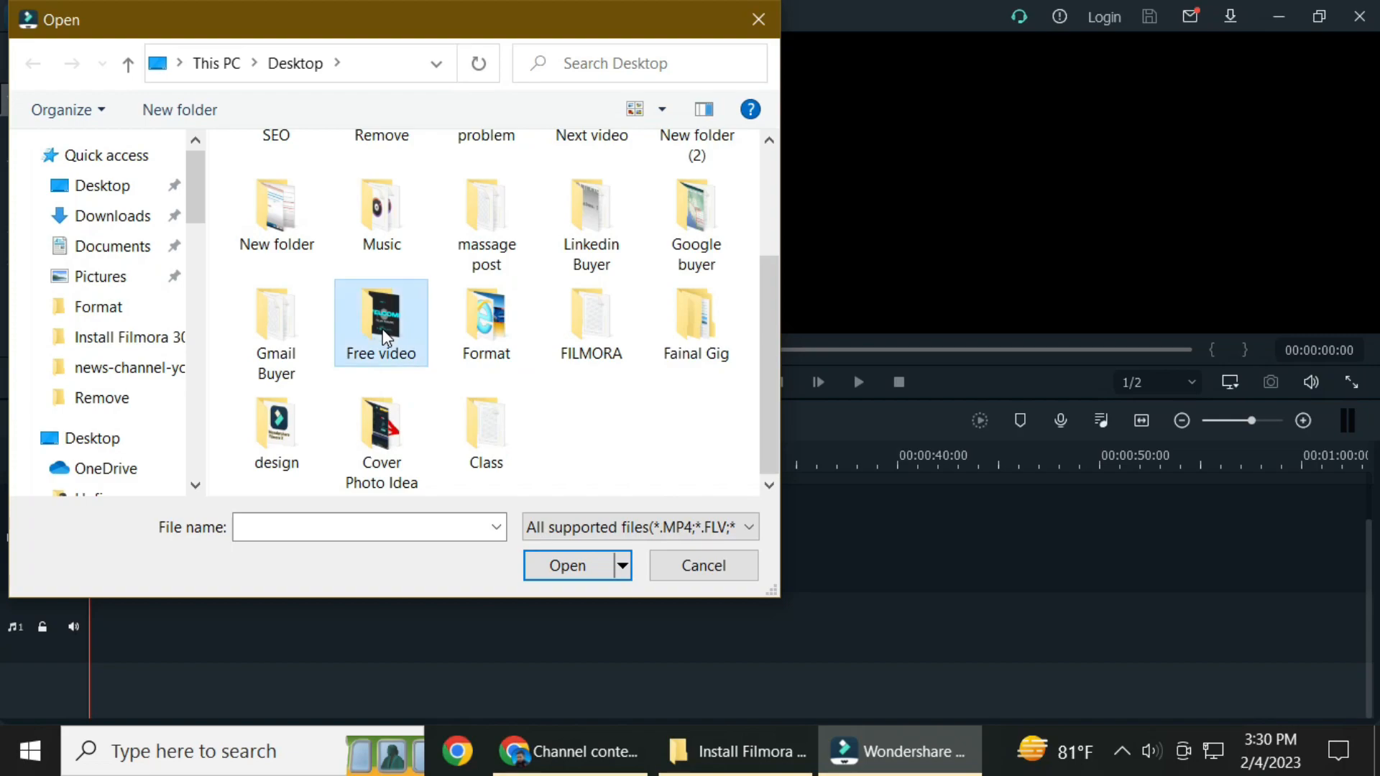
double_click(382, 329)
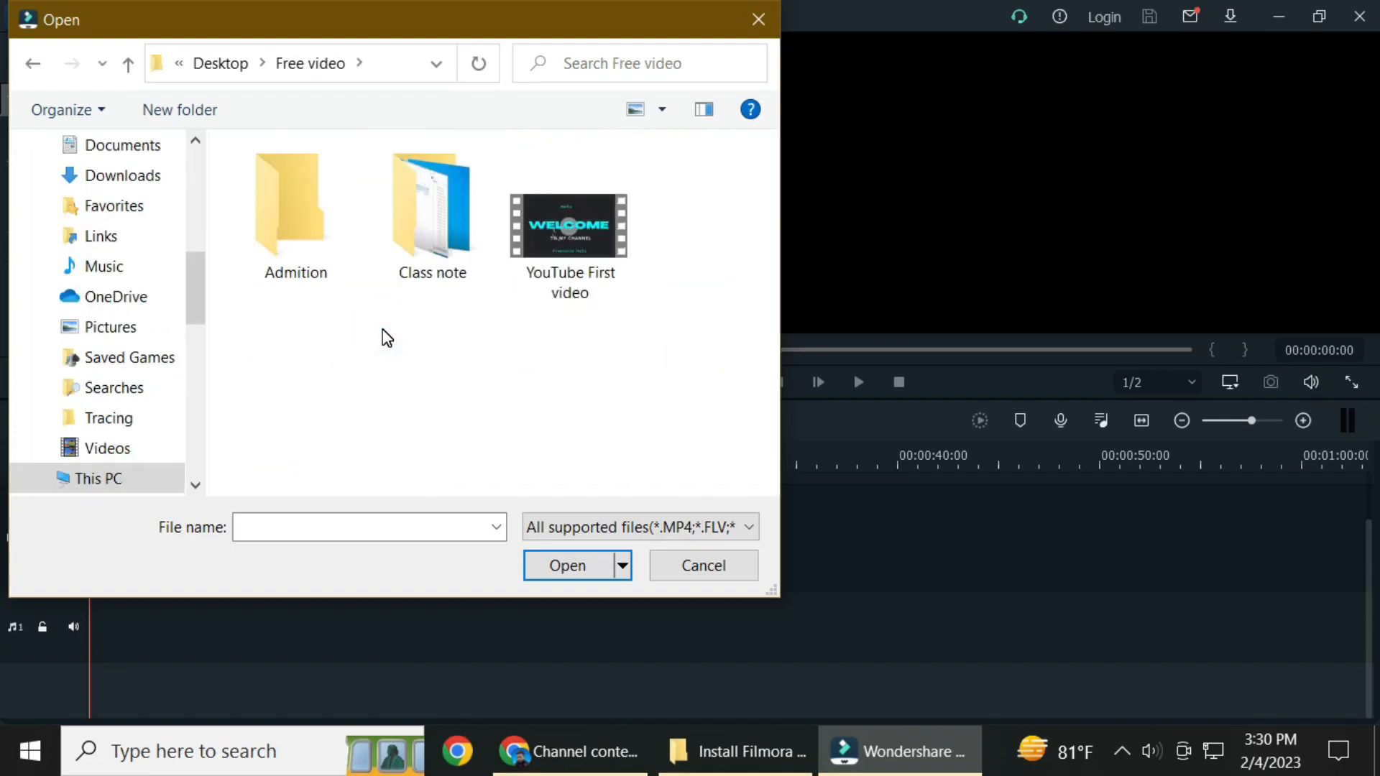
double_click(560, 271)
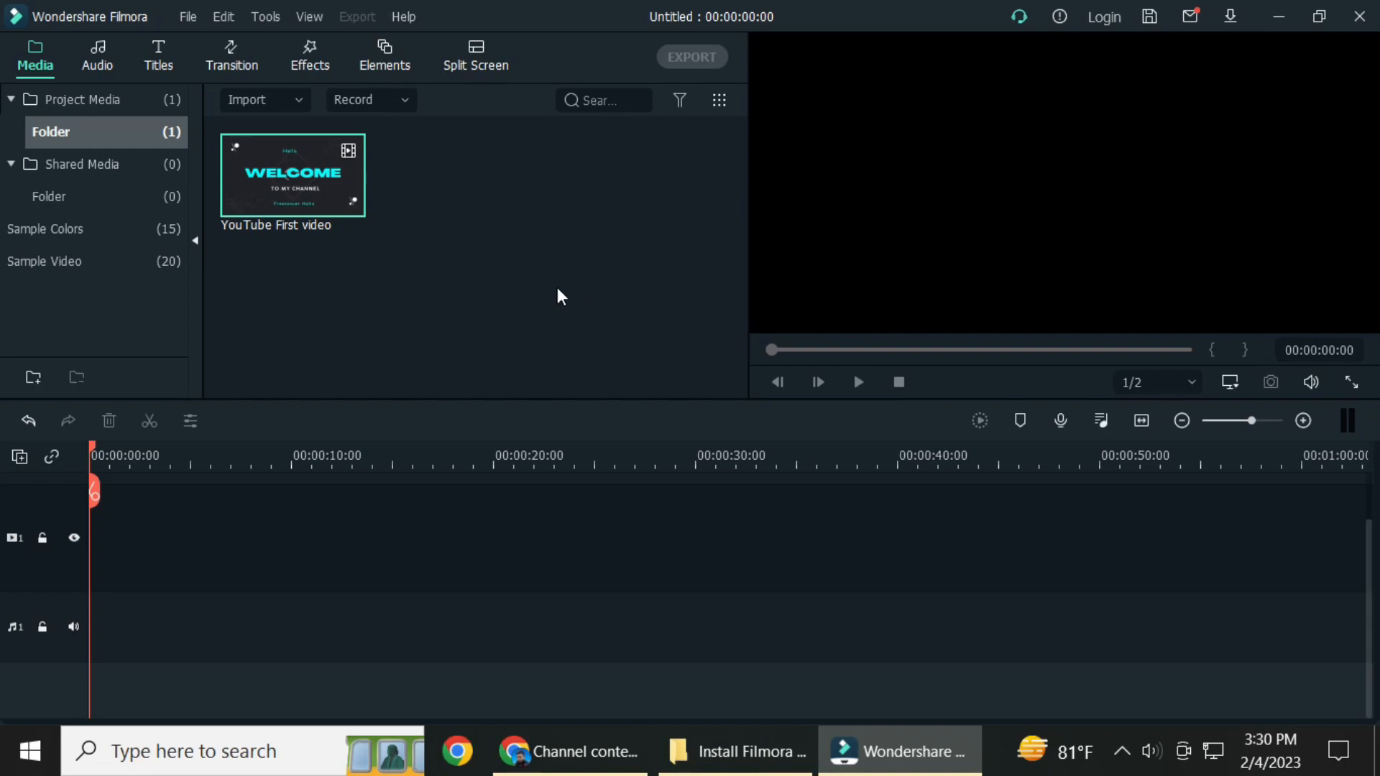
right_click(495, 157)
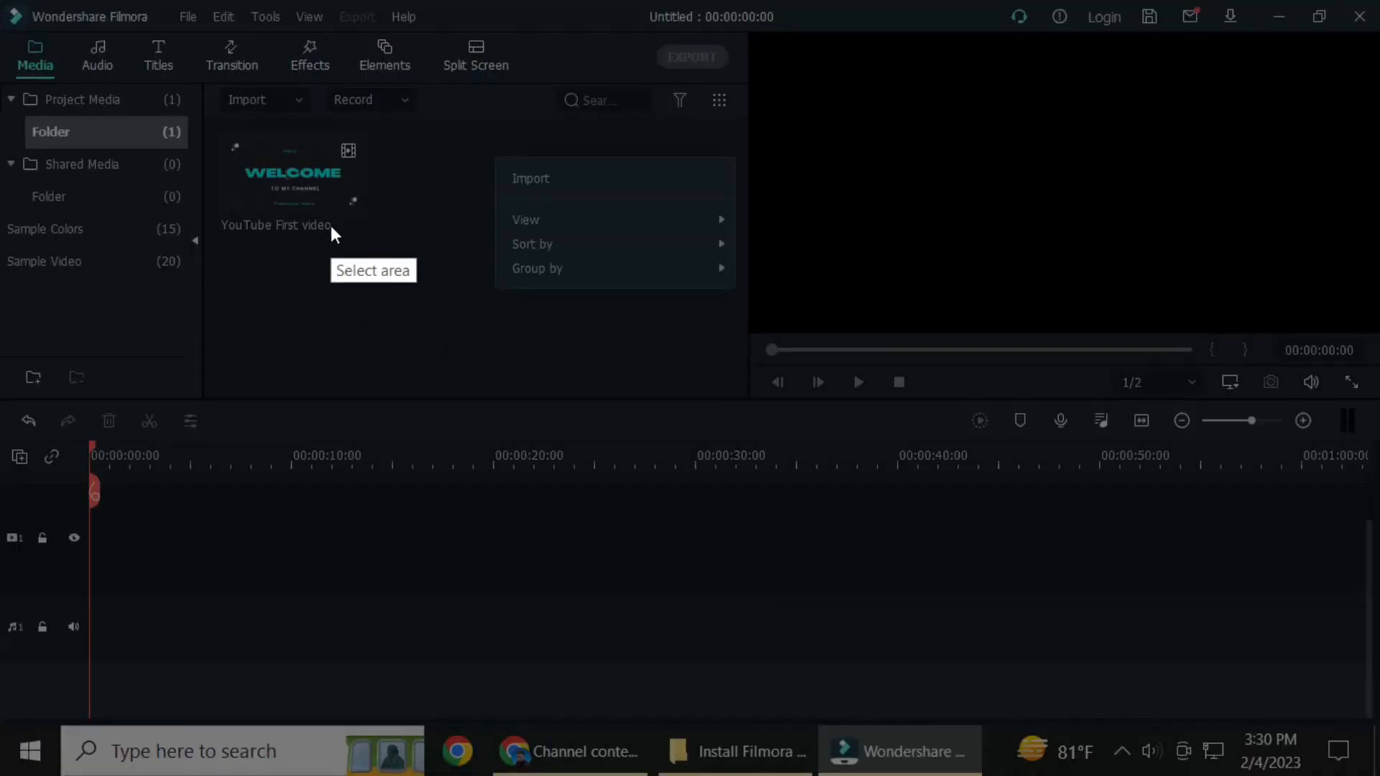
mouse_move(141, 34)
mouse_down()
mouse_move(546, 379)
mouse_move(913, 558)
mouse_up()
click(934, 441)
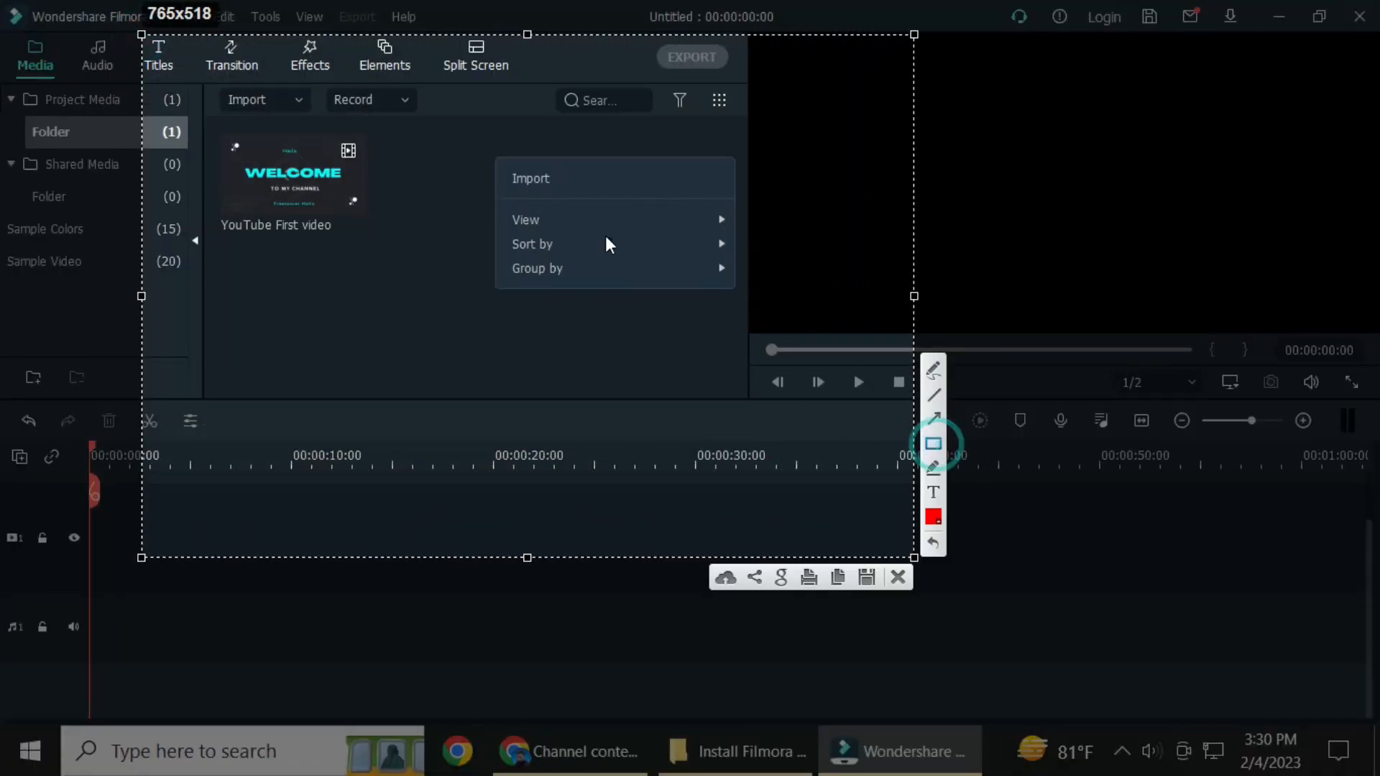
drag(472, 152, 661, 196)
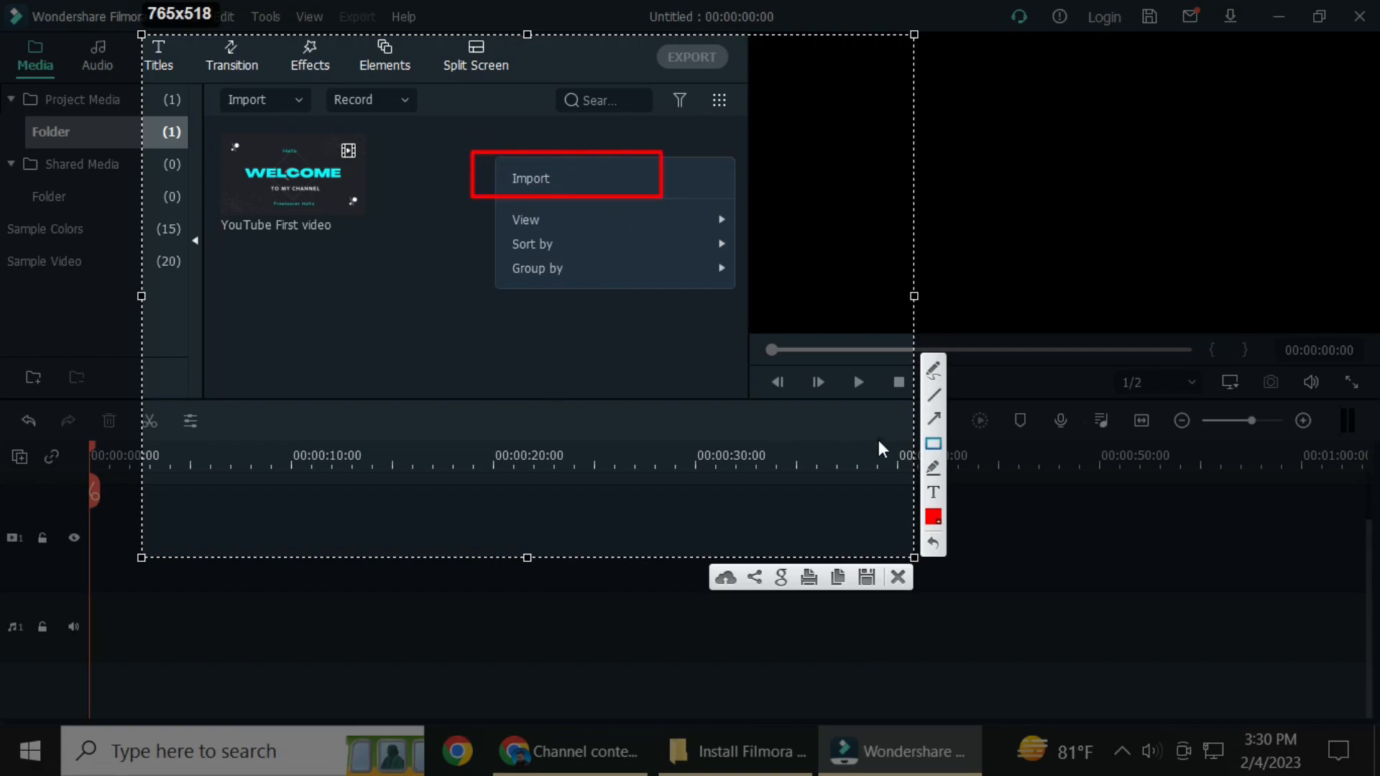
click(933, 418)
mouse_move(333, 341)
mouse_down()
mouse_move(446, 300)
mouse_move(486, 199)
mouse_up()
click(897, 578)
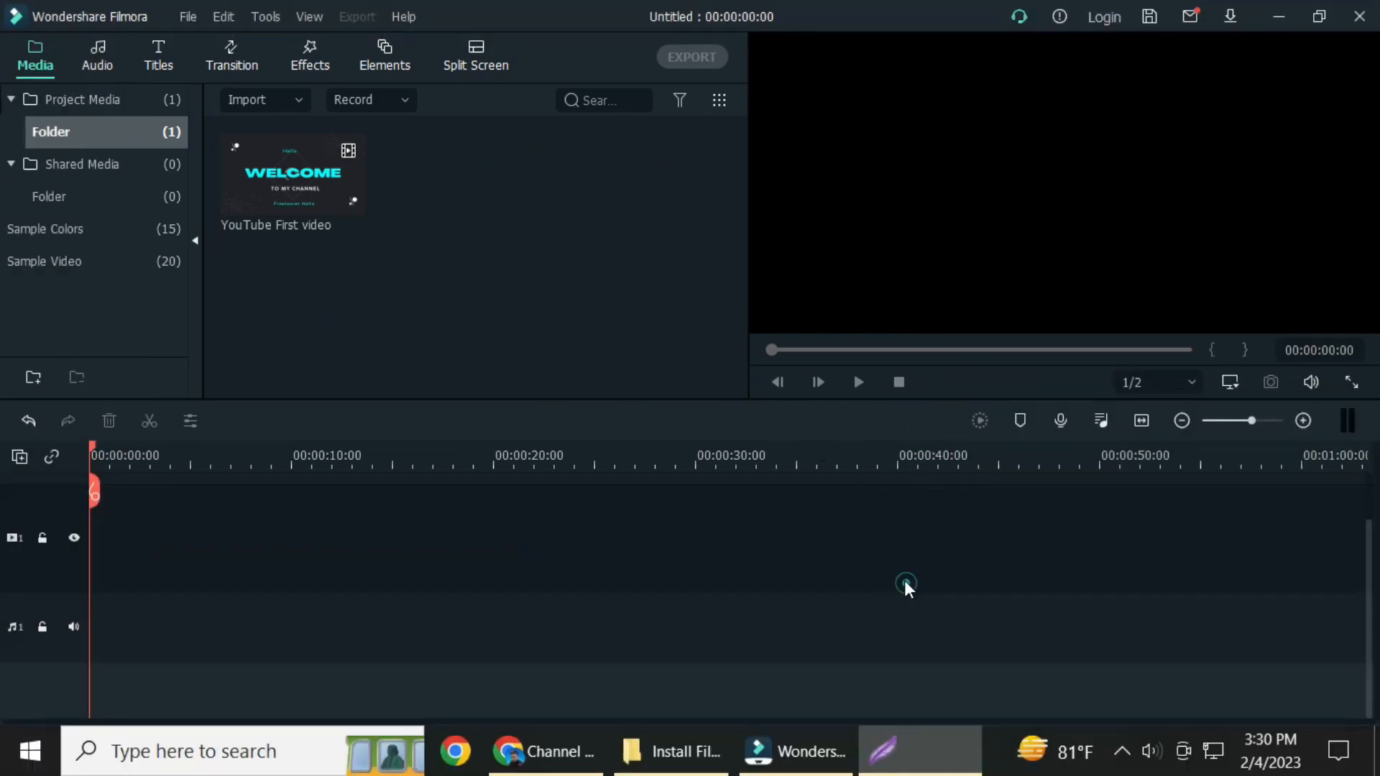
Import the How to Install Filmora video from the Desktop folder Next video > Install Filmora 30.
right_click(429, 167)
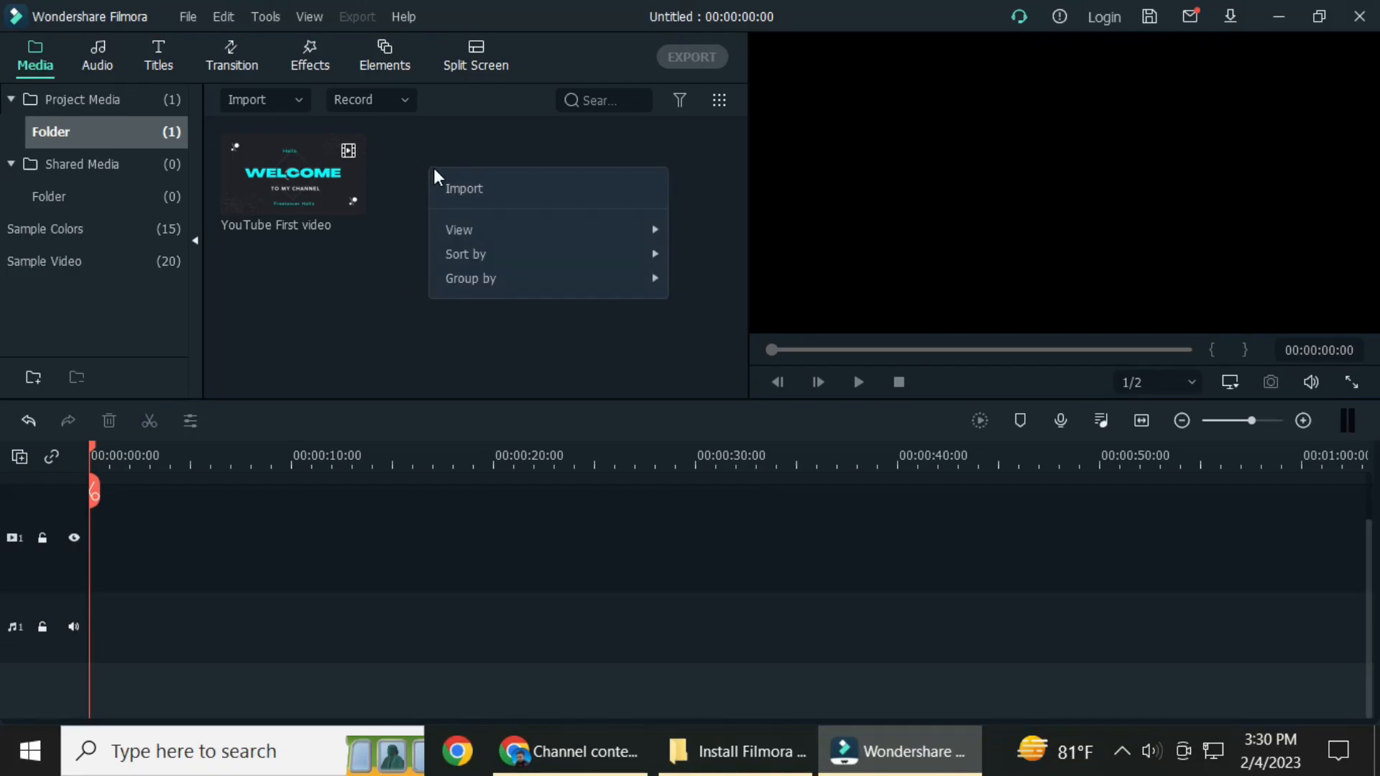
click(484, 187)
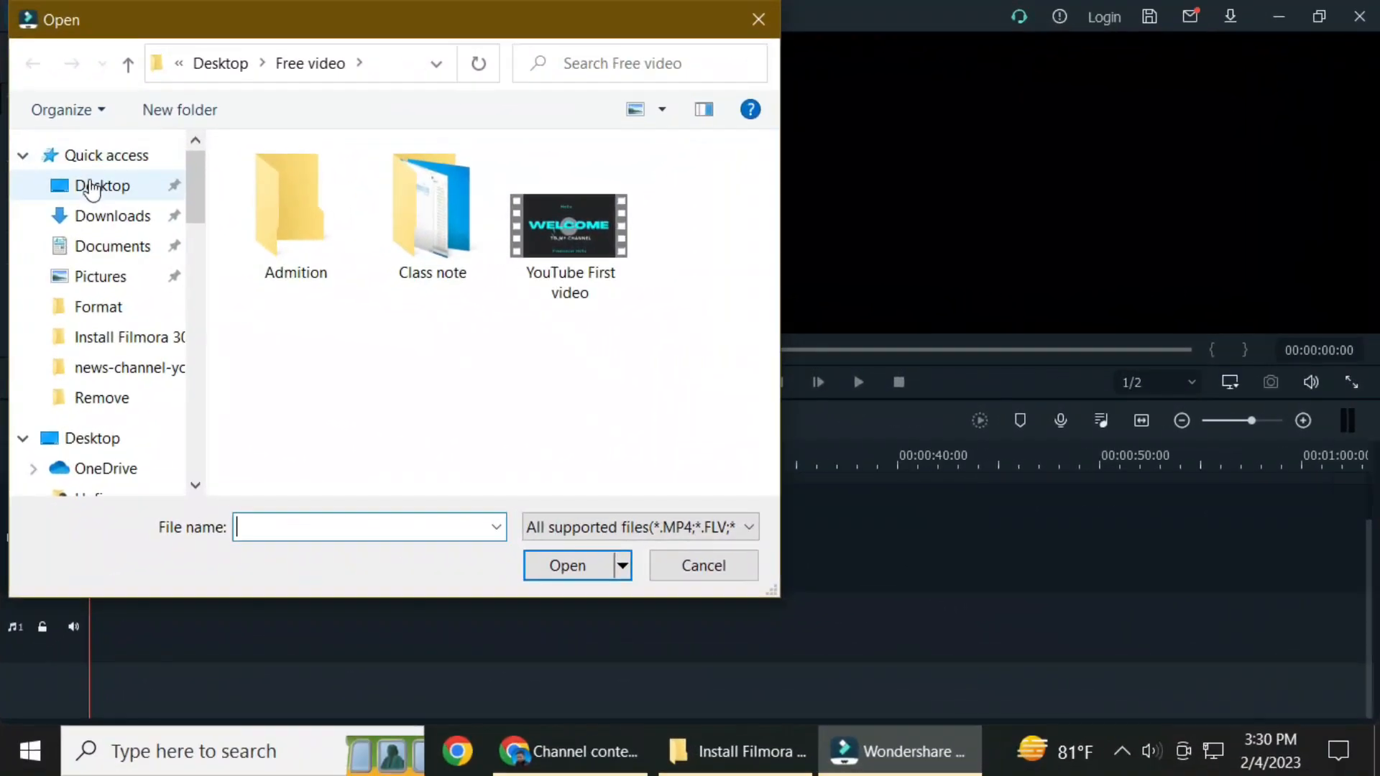
click(86, 185)
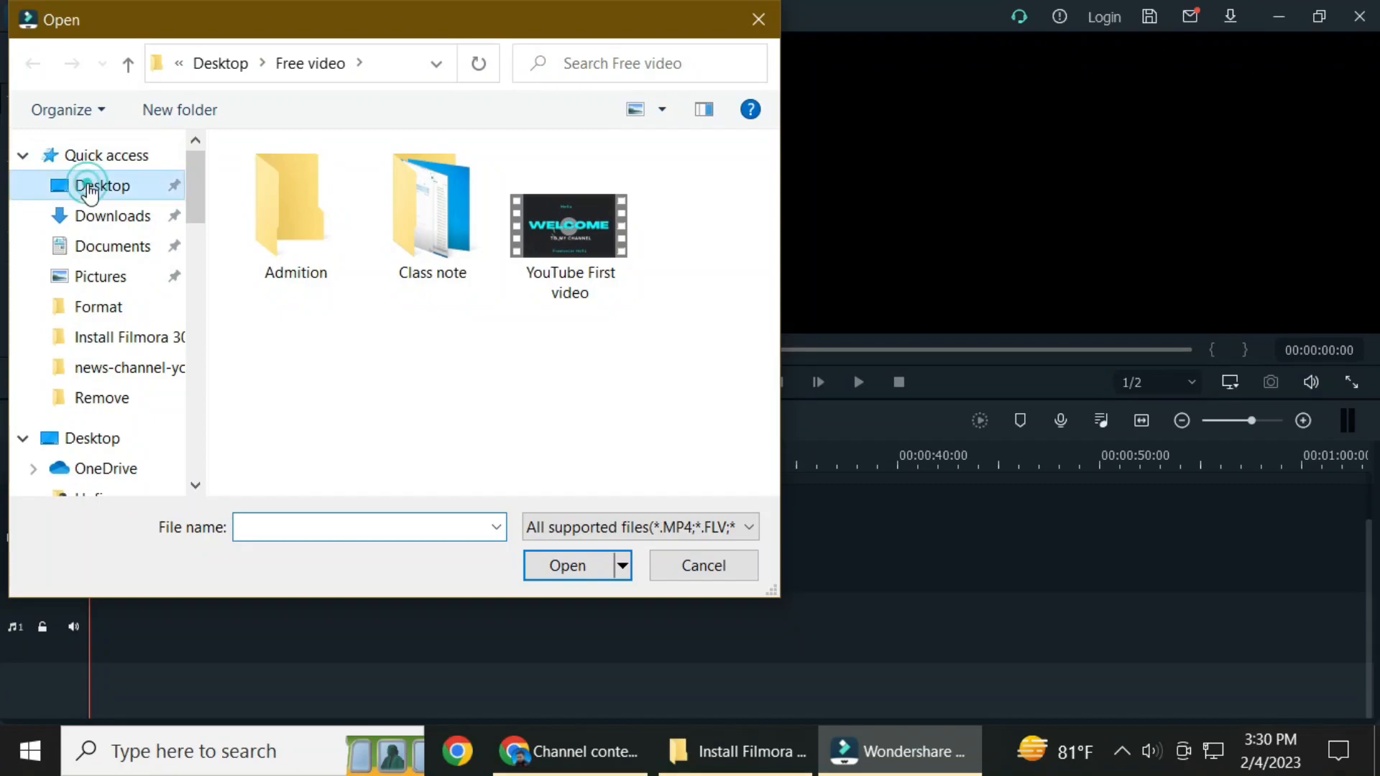
scroll(554, 348, up, 1)
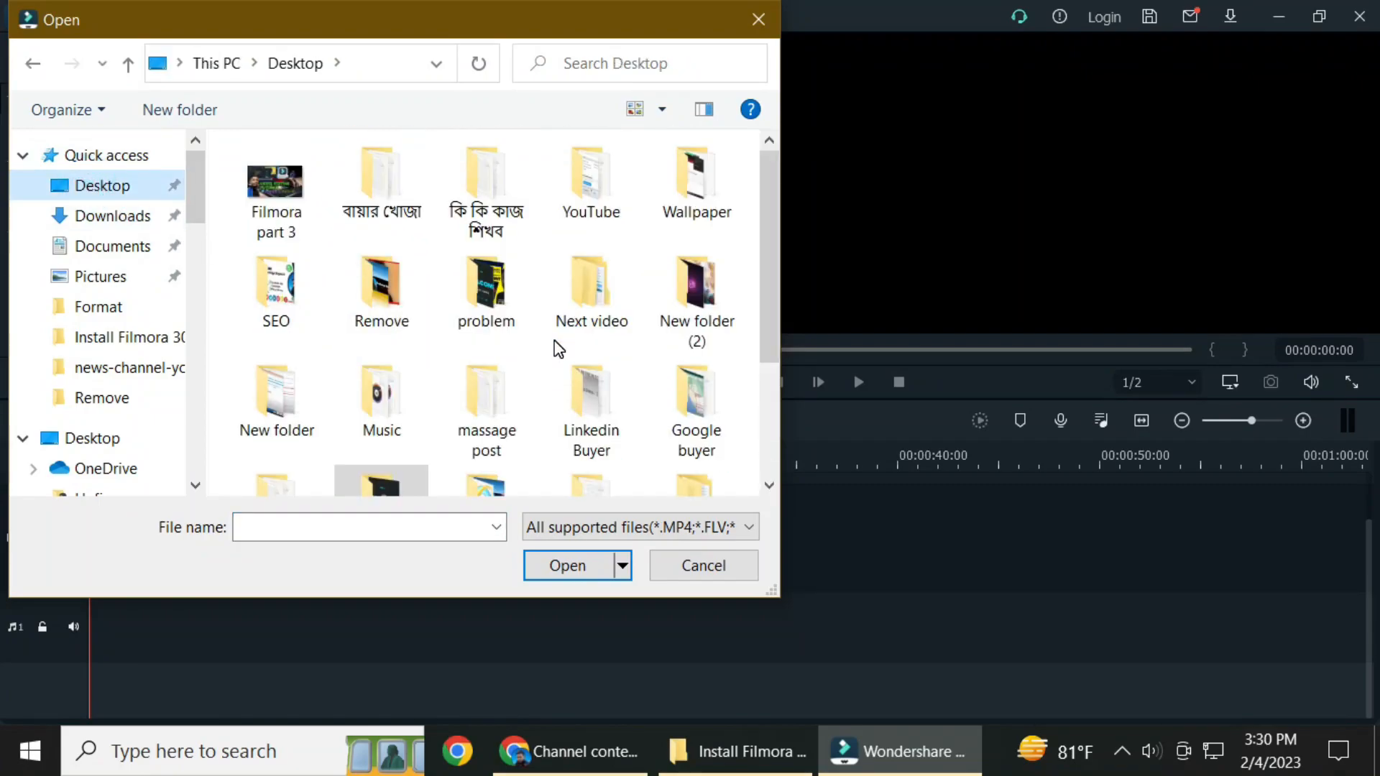
scroll(559, 350, down, 2)
scroll(559, 350, up, 2)
scroll(559, 350, down, 2)
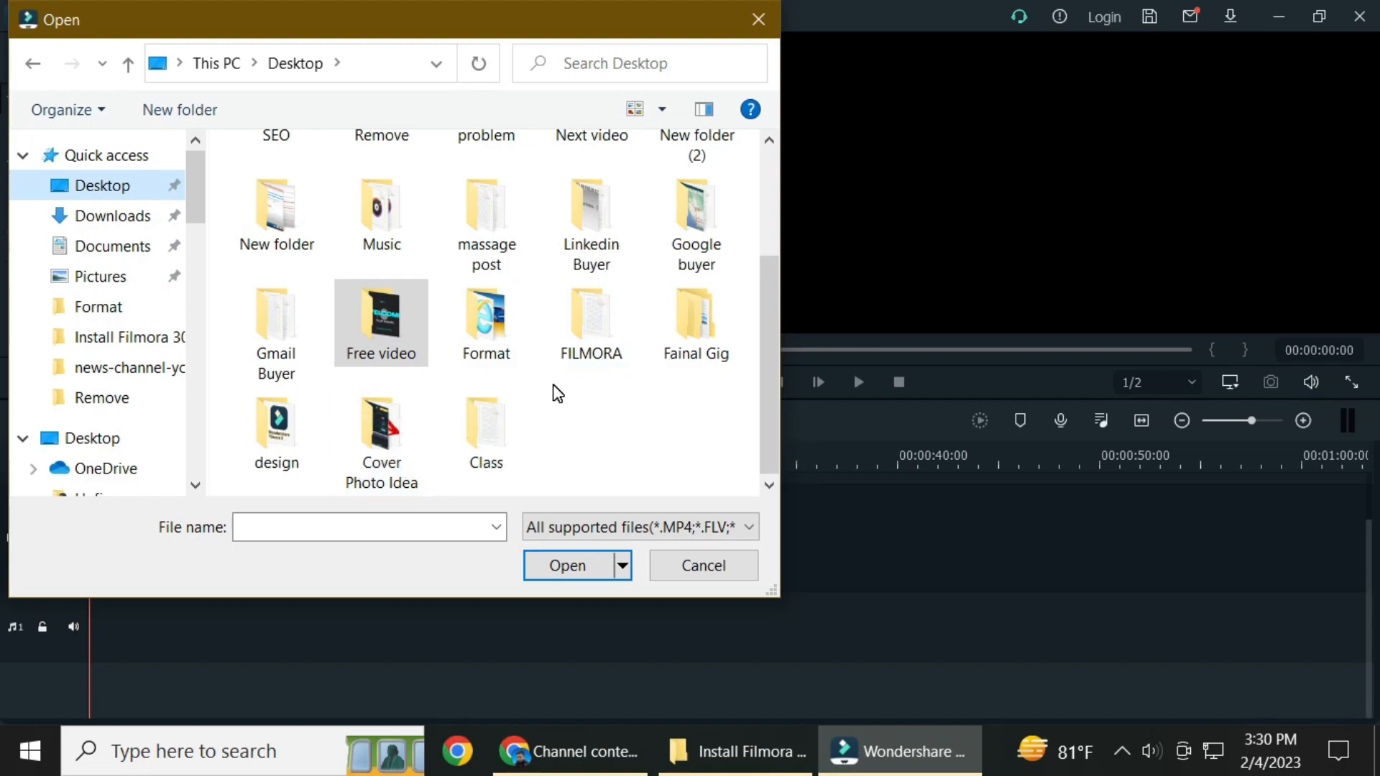
scroll(410, 367, up, 2)
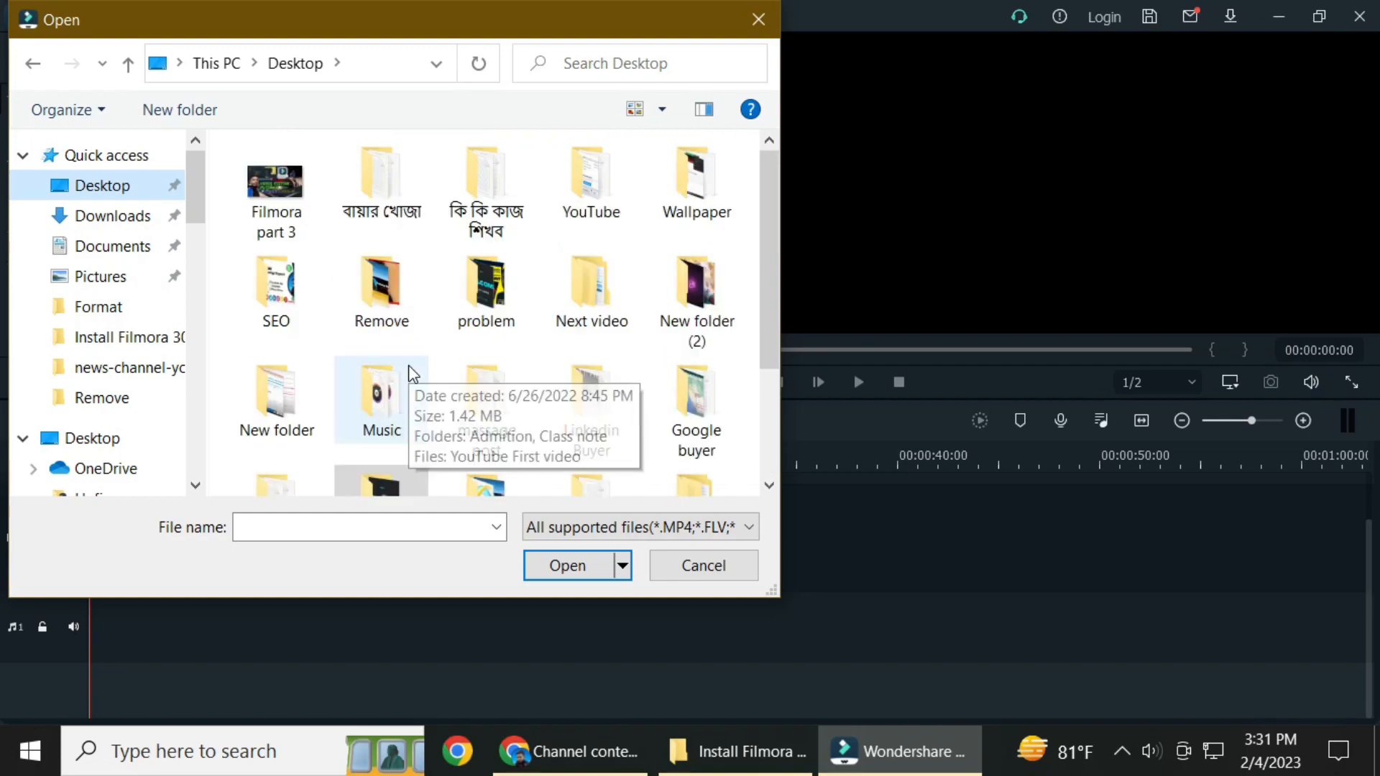
double_click(586, 316)
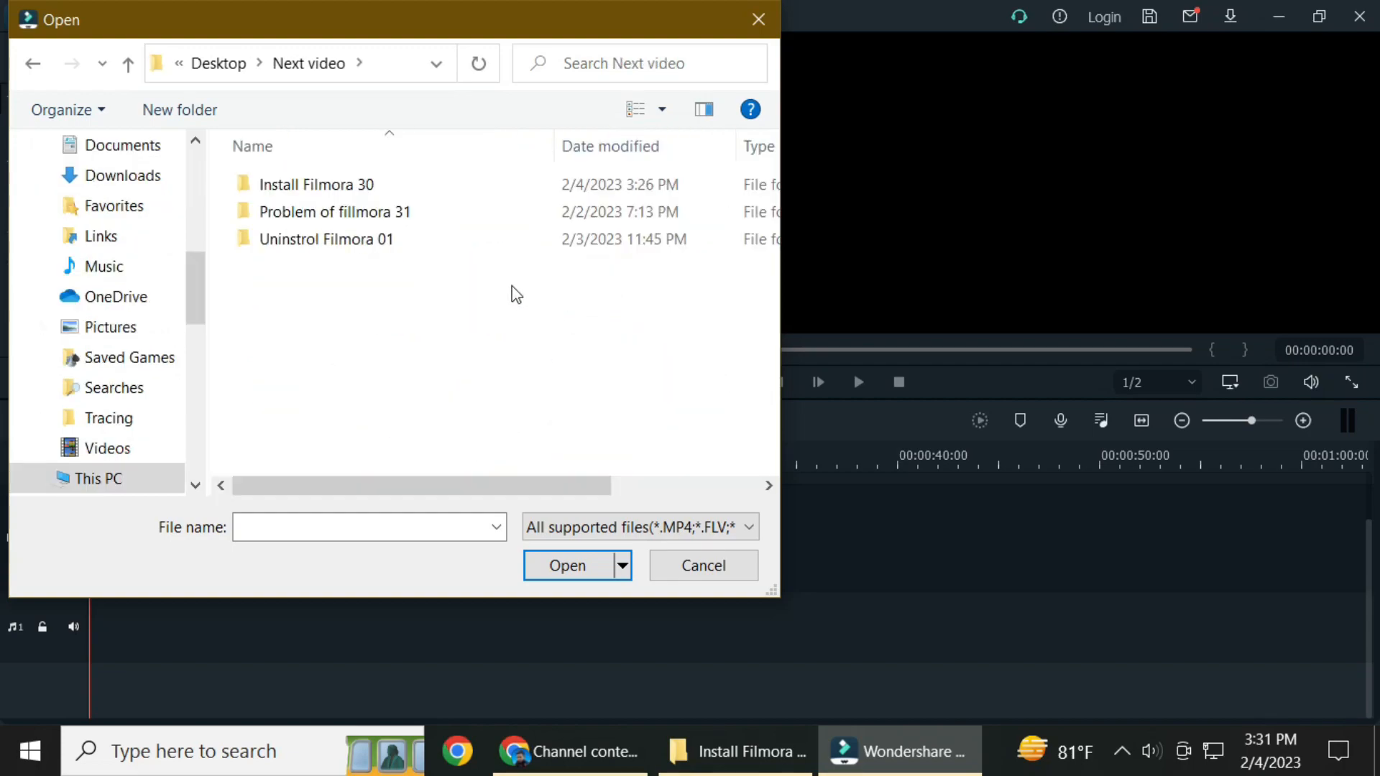
double_click(325, 186)
double_click(434, 223)
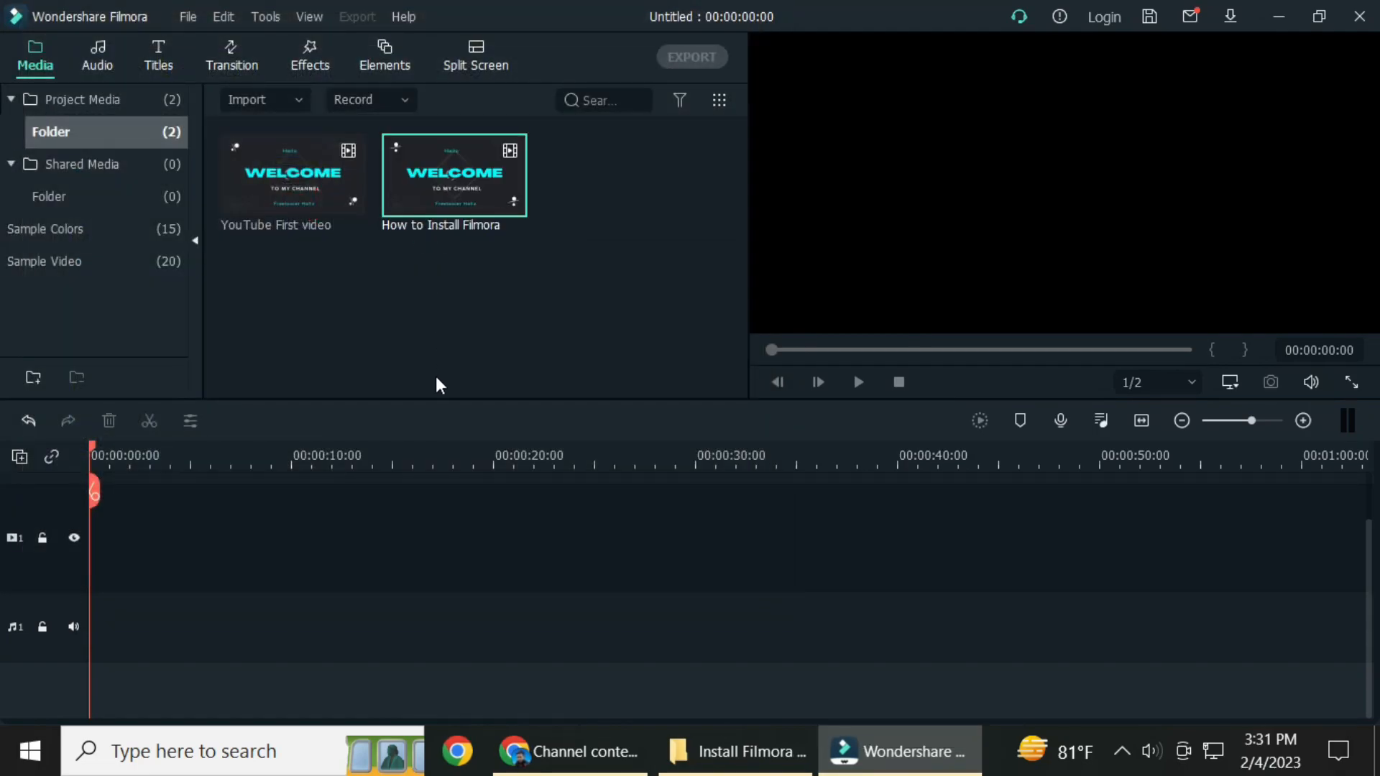
Place YouTube First video at the start of video track 1 and match the project settings to the media at 1920 x 1080 50fps.
click(289, 161)
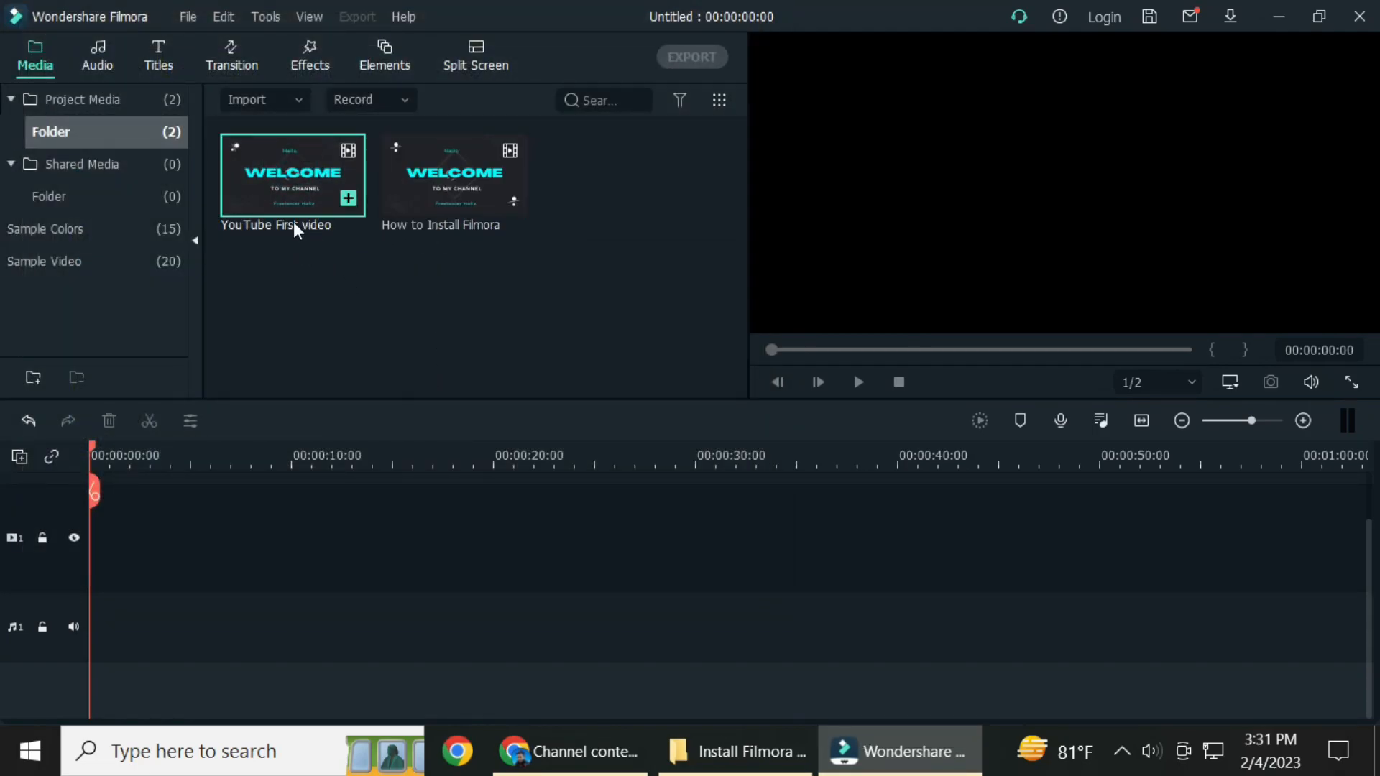
drag(293, 196, 97, 536)
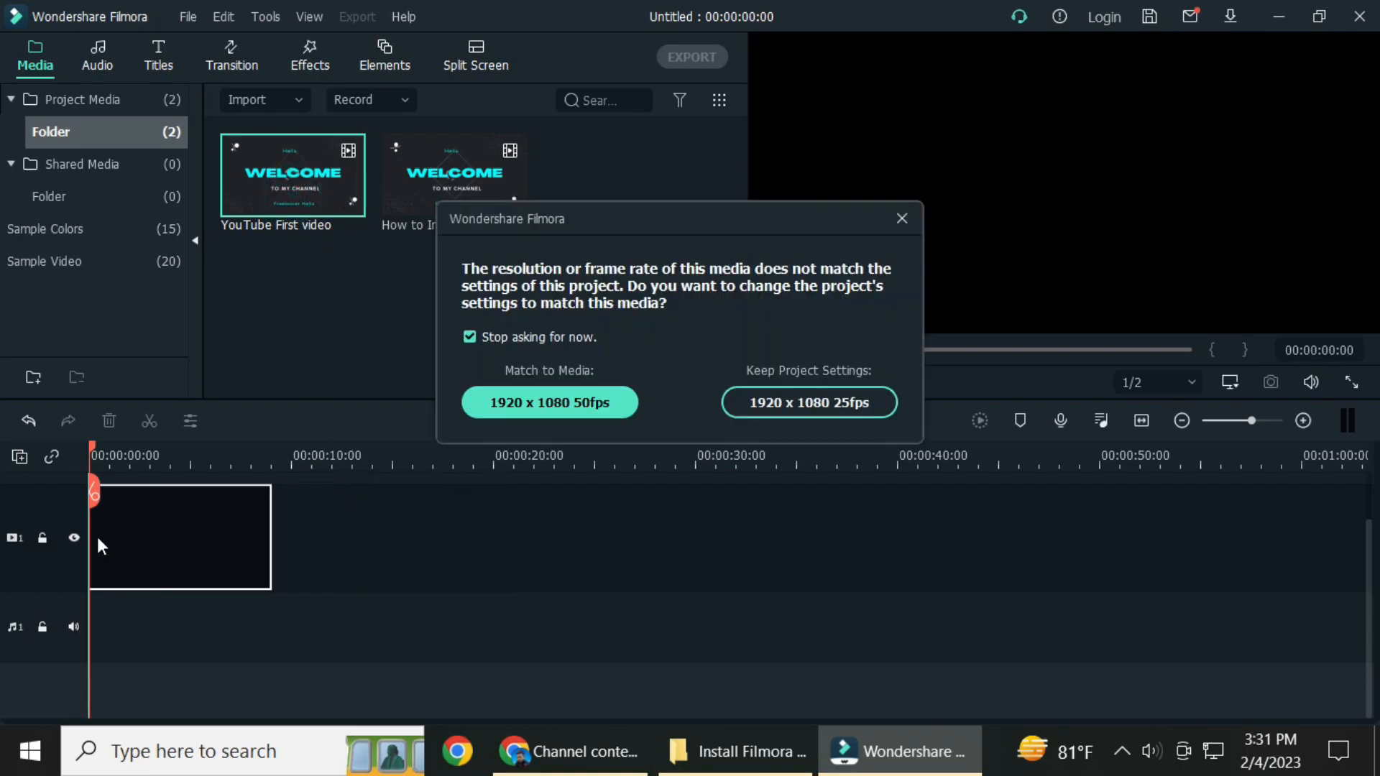
click(555, 401)
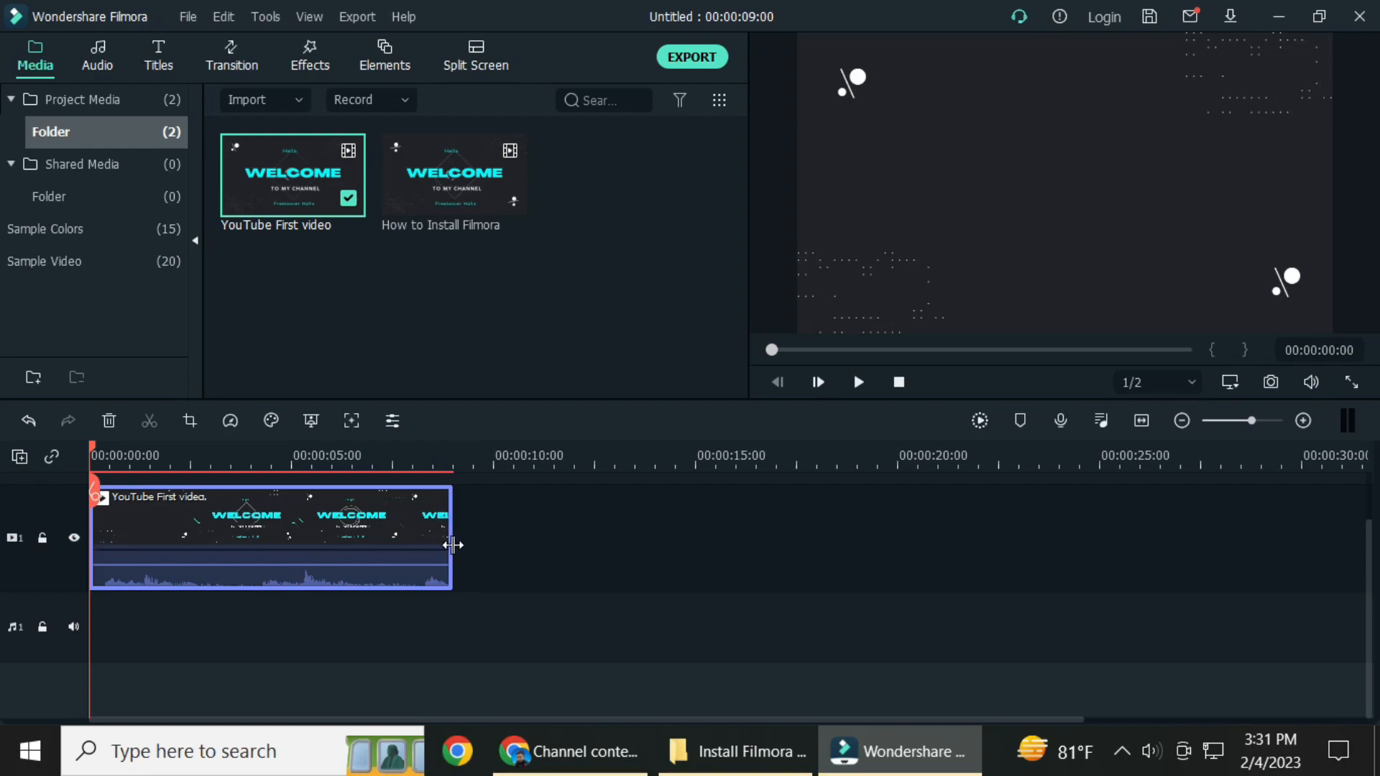
Trim the end of the YouTube First video clip to about 00:00:02:07 and place How to Install Filmora directly after it.
drag(453, 544, 176, 536)
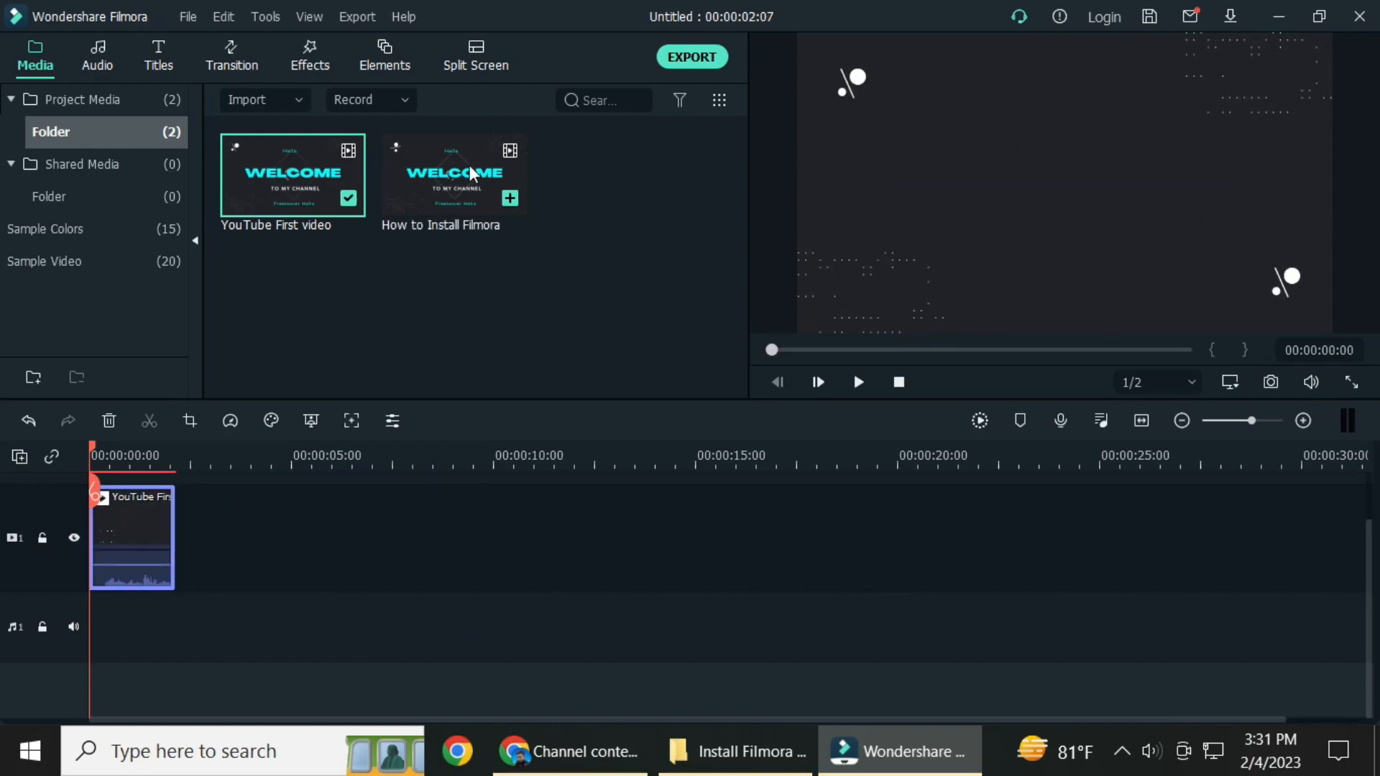
drag(454, 180, 178, 542)
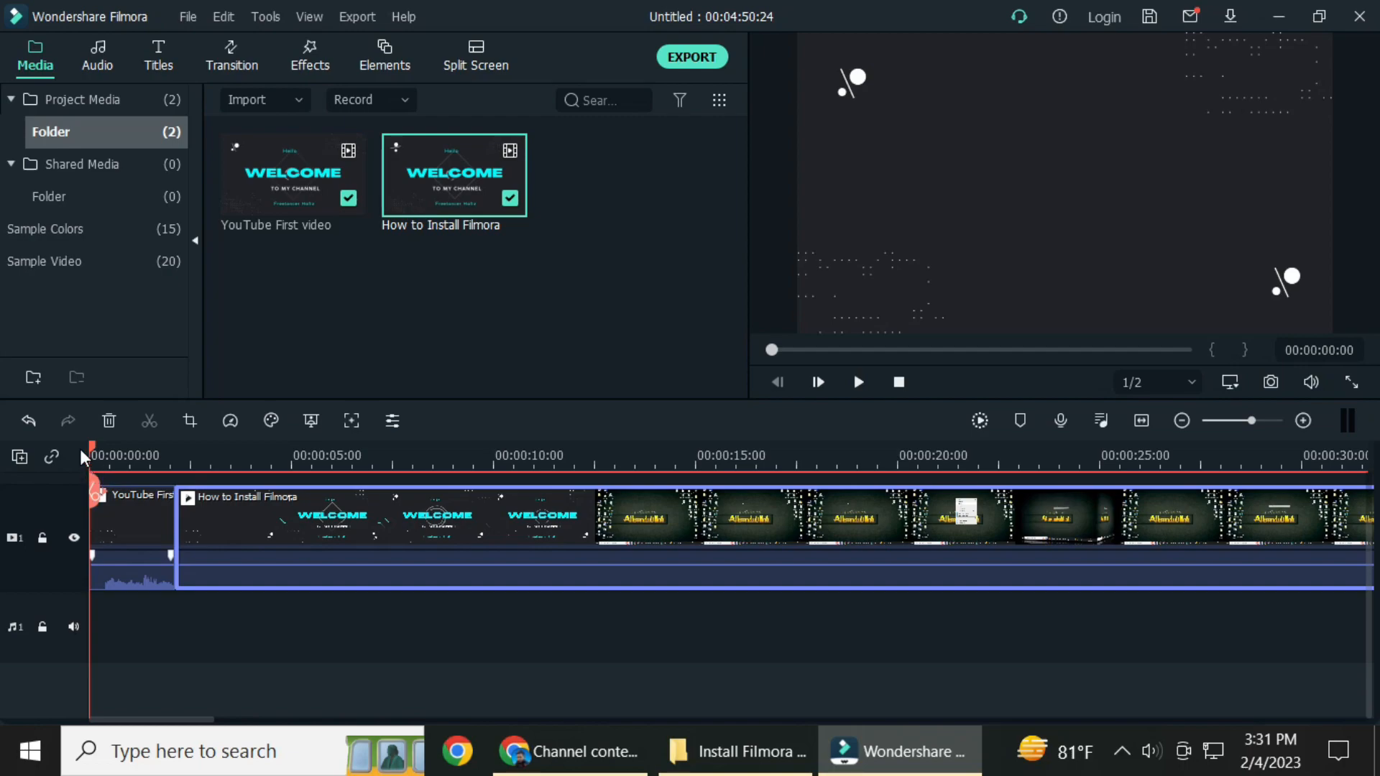
Split the How to Install Filmora clip at about 00:00:12:37 and delete its welcome intro portion.
drag(90, 447, 605, 524)
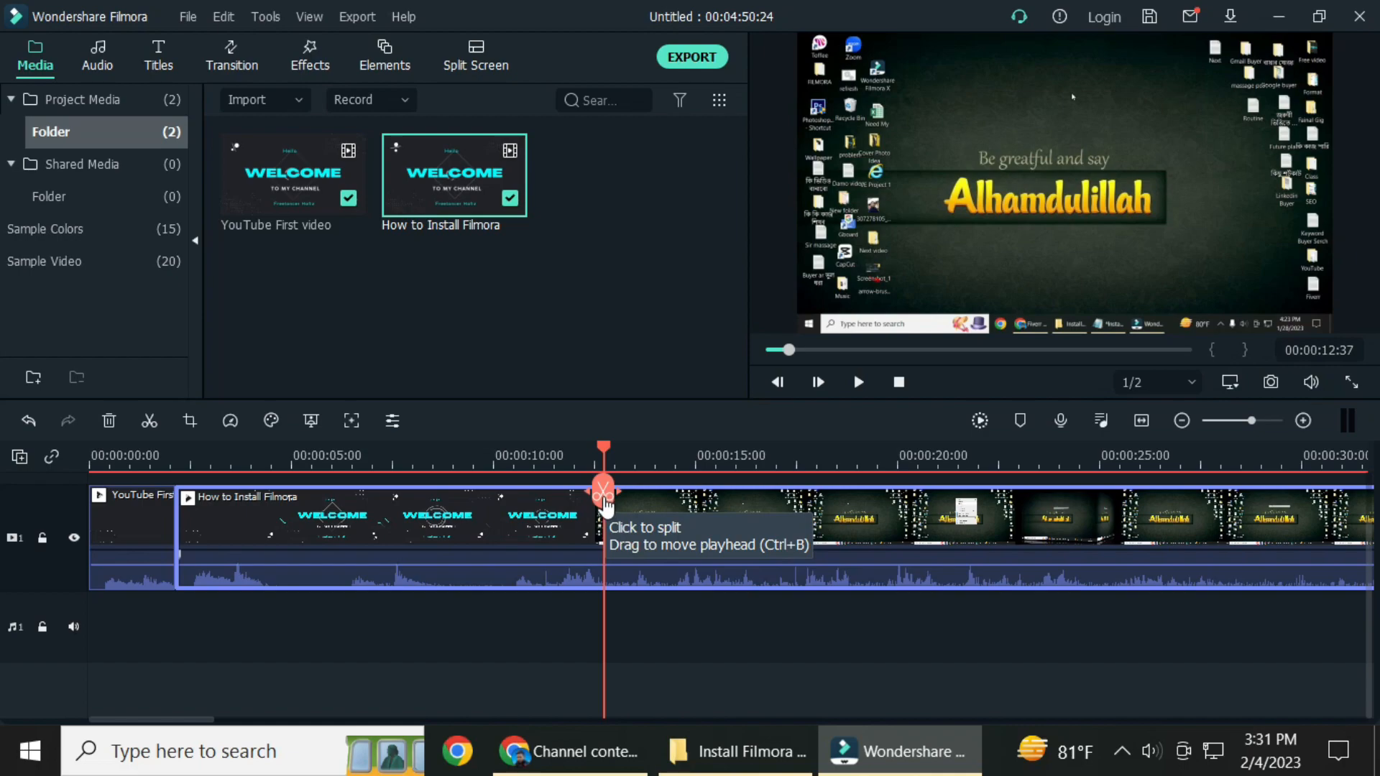
click(604, 503)
drag(441, 527, 402, 542)
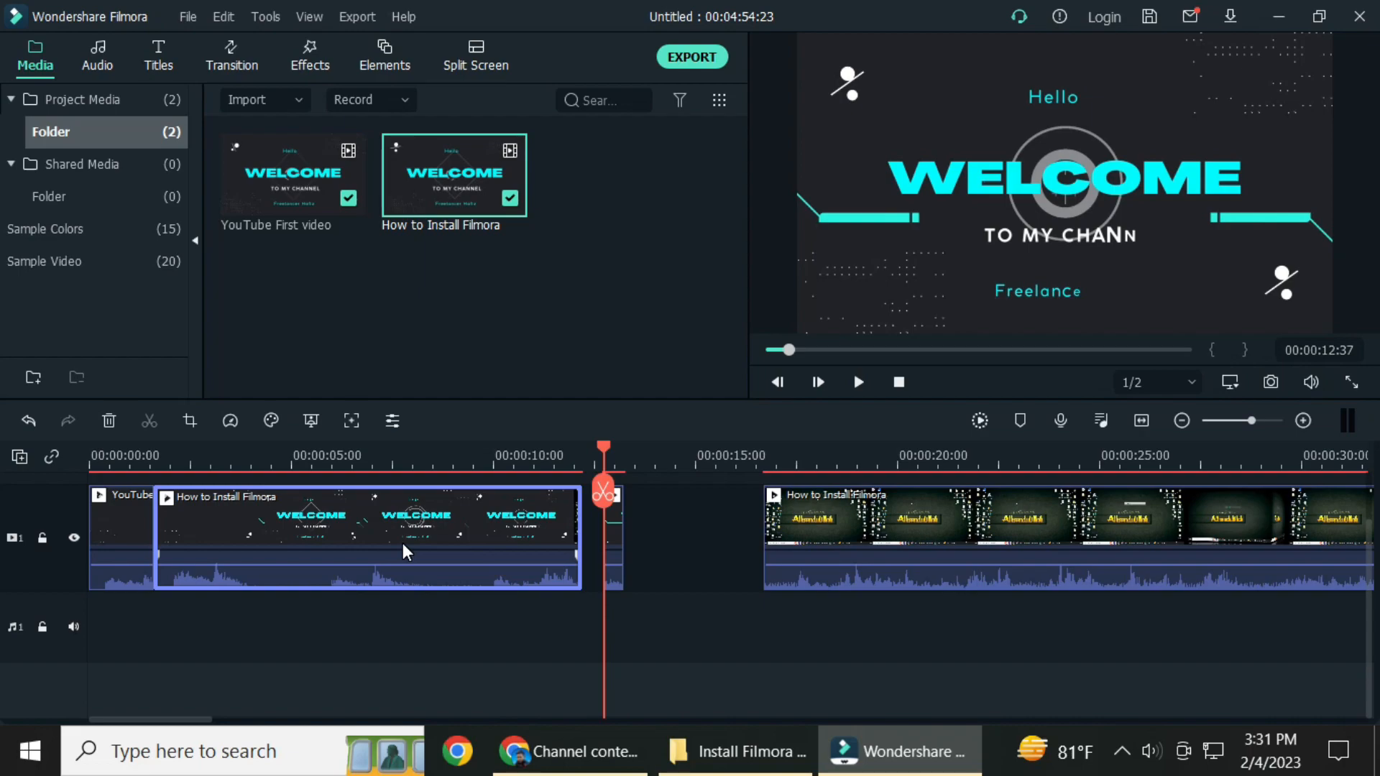
key(Delete)
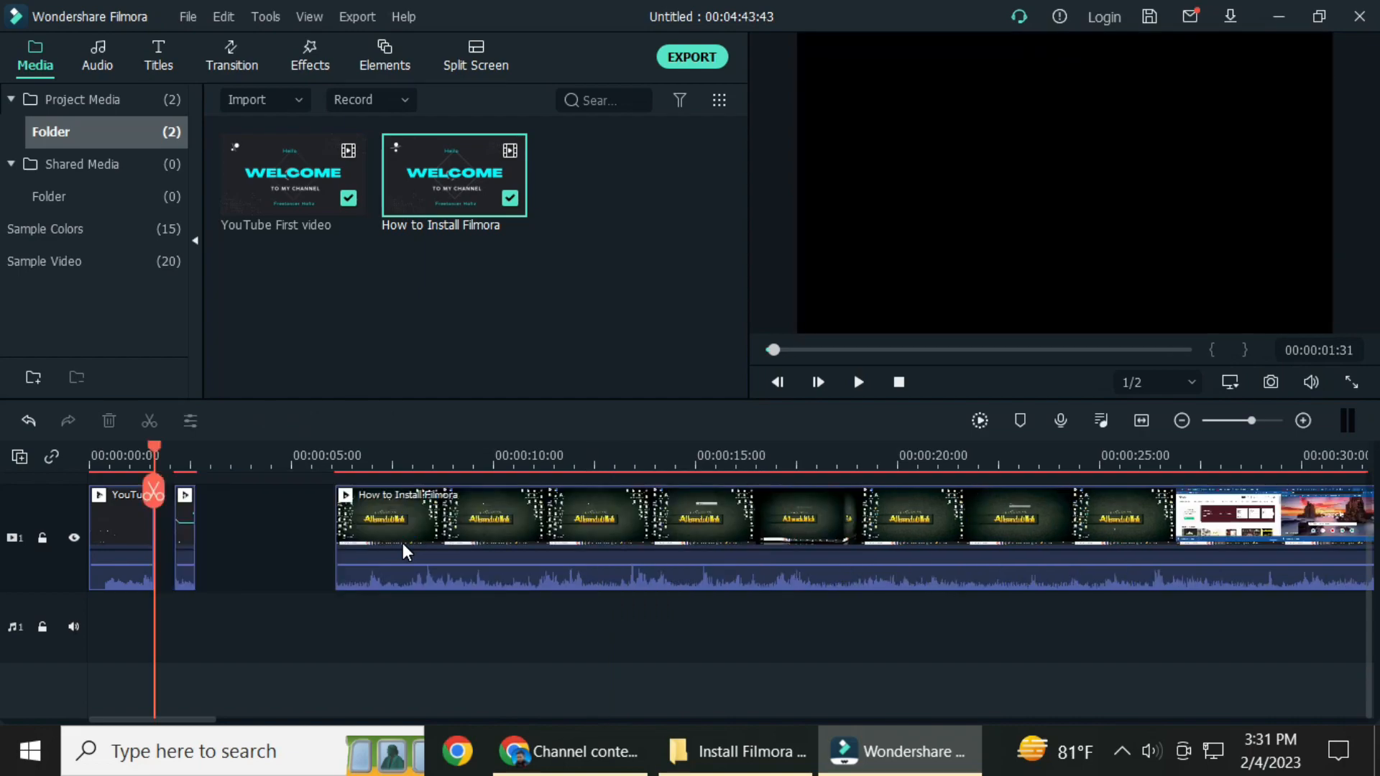
Delete the small leftover fragment on video track 1 and move the remaining How to Install Filmora clip against the first clip.
click(184, 541)
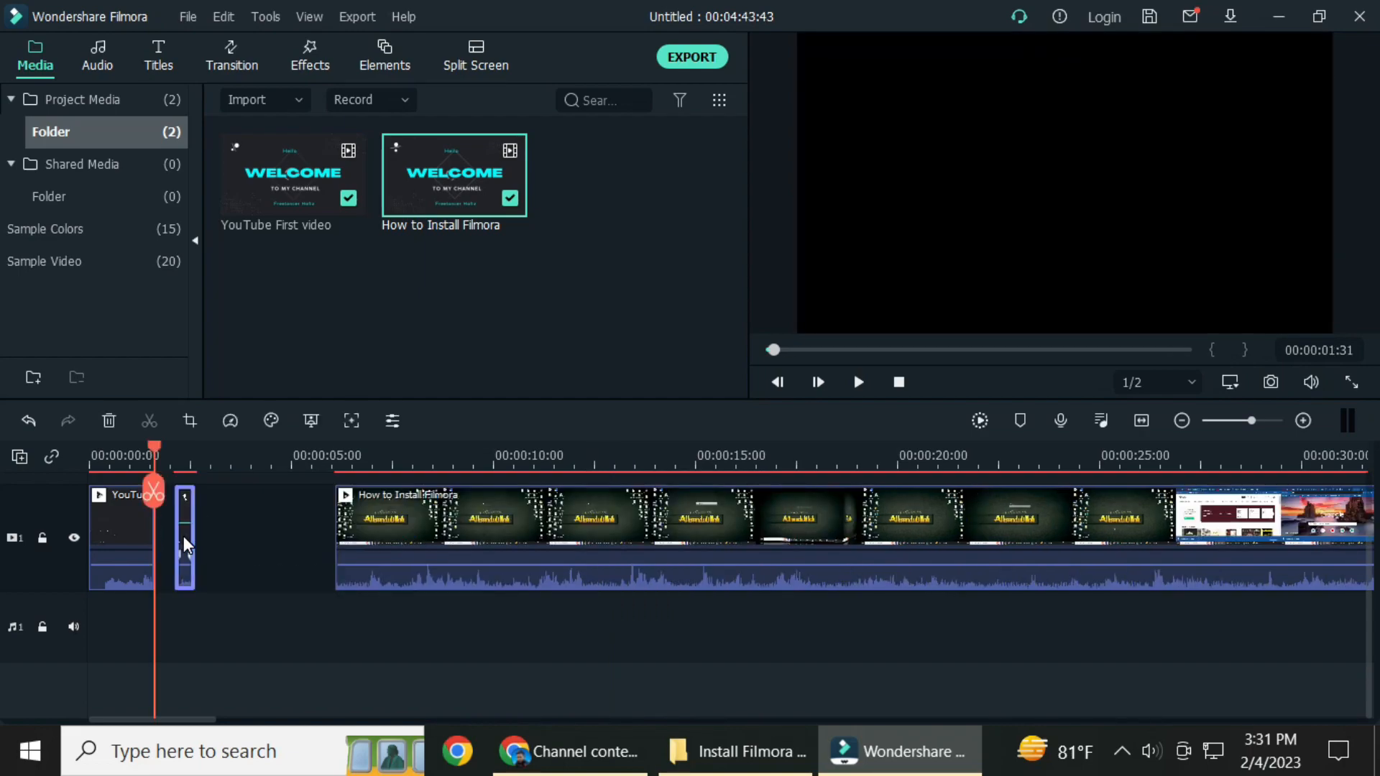
key(Delete)
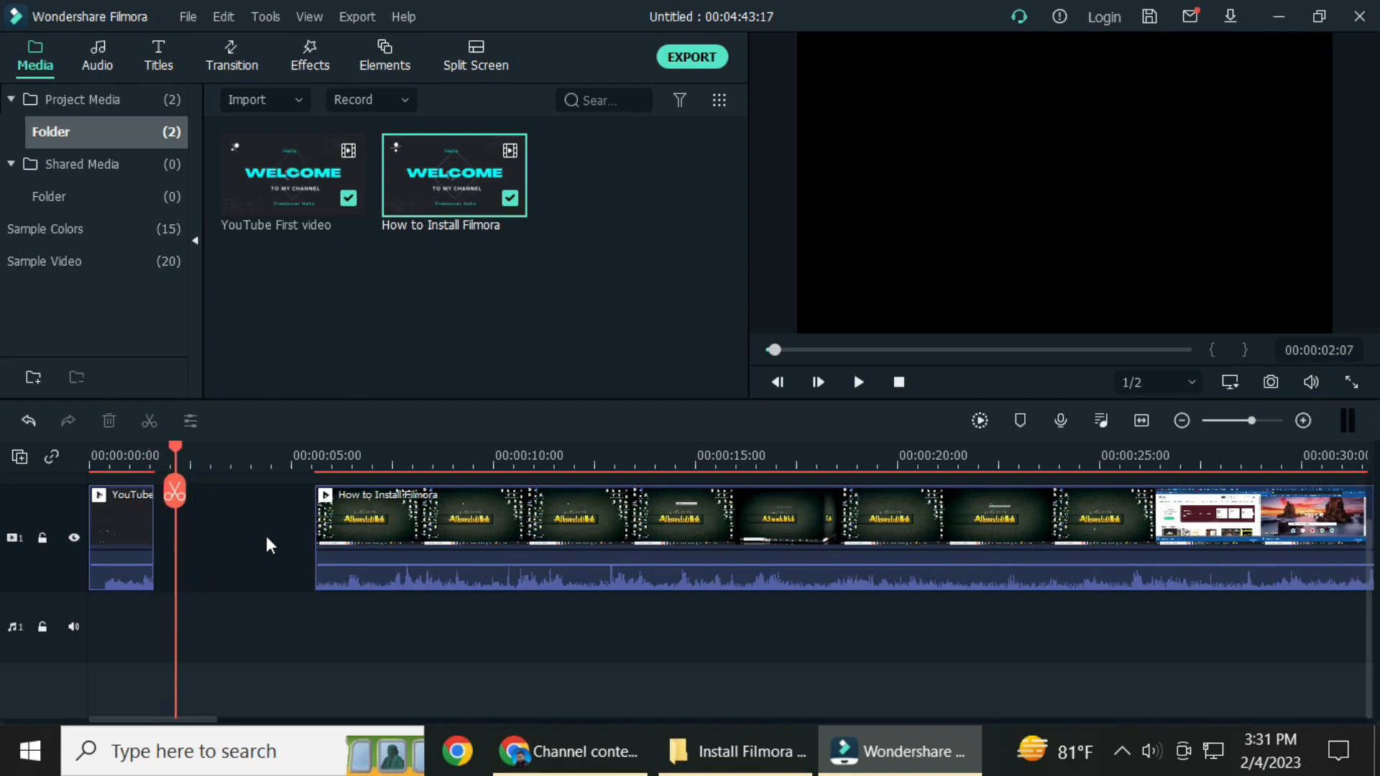
drag(403, 528, 241, 532)
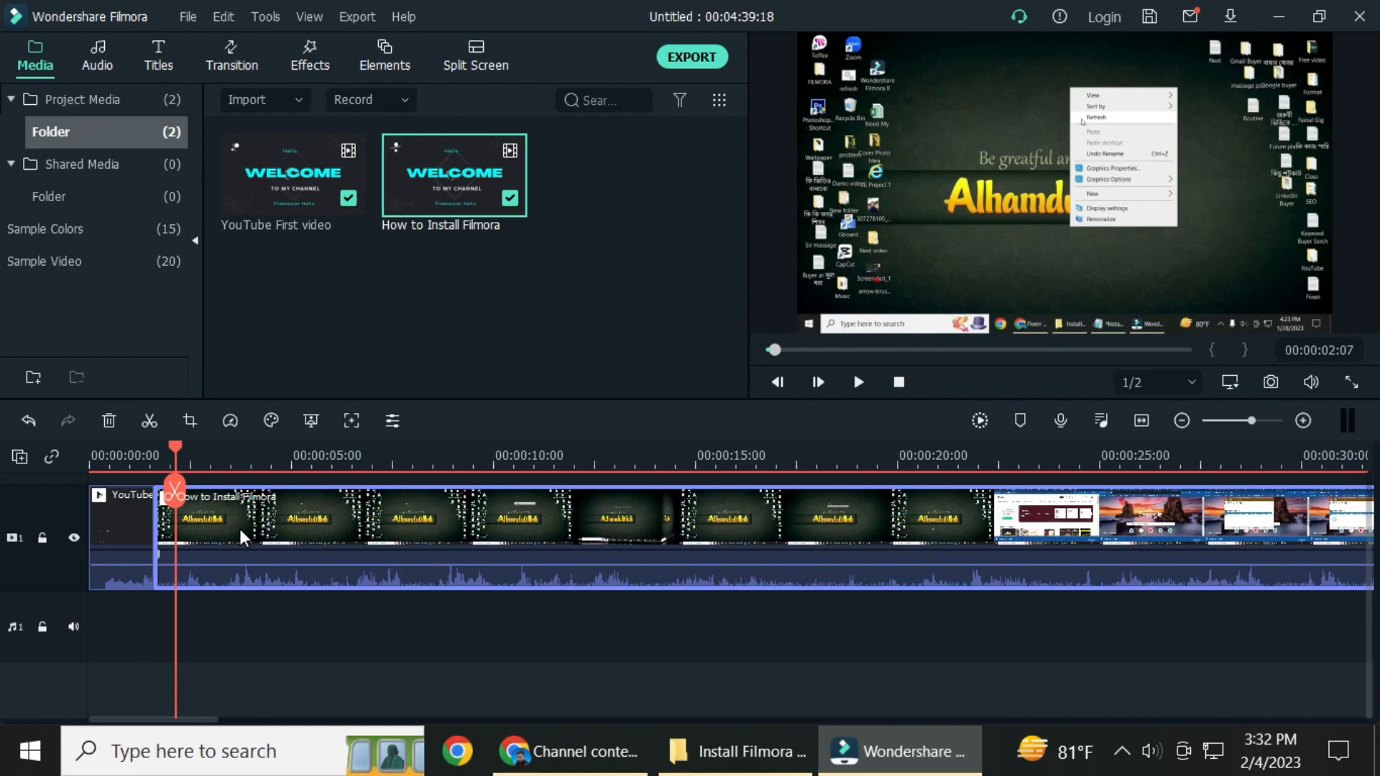
Split the How to Install Filmora clip at about 00:00:08:01 and add the Cube transition at the start of the second part.
drag(175, 453, 411, 507)
click(414, 496)
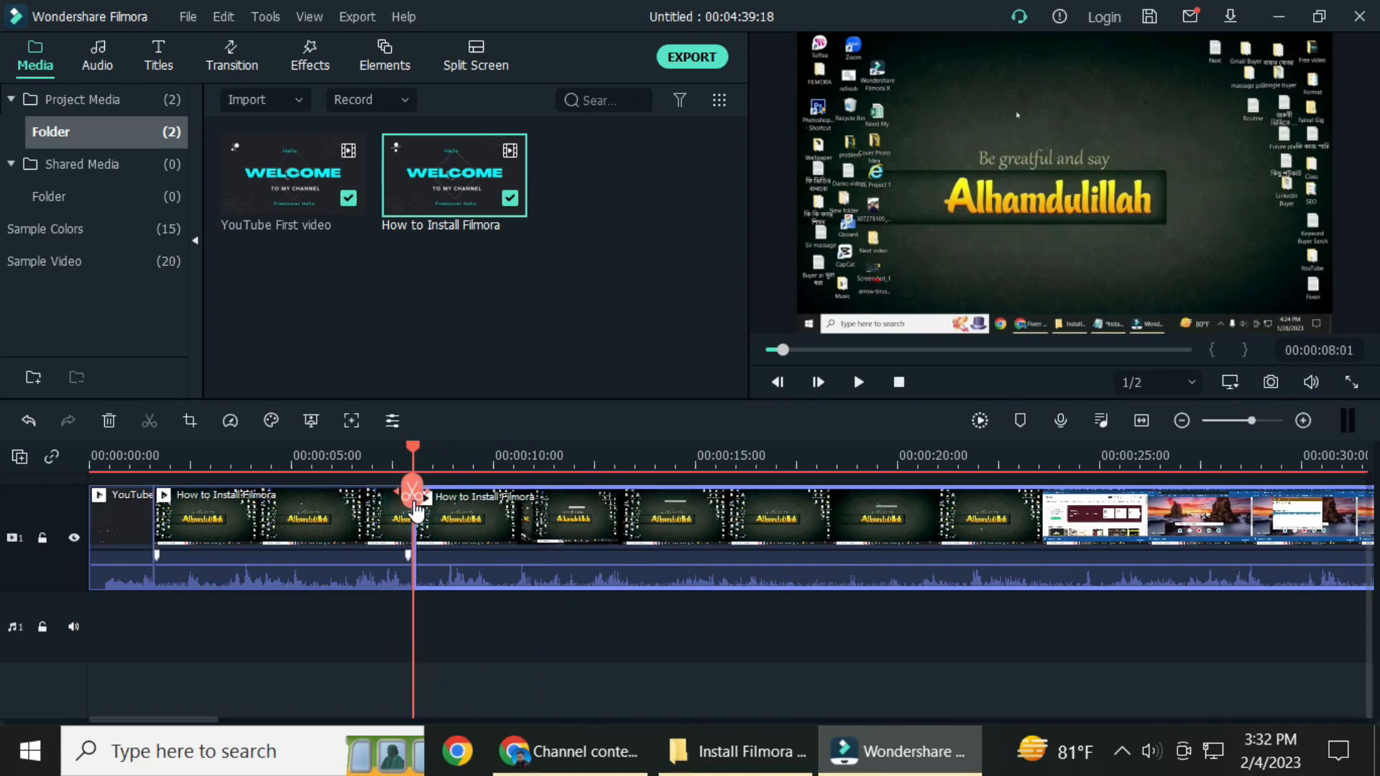
click(231, 58)
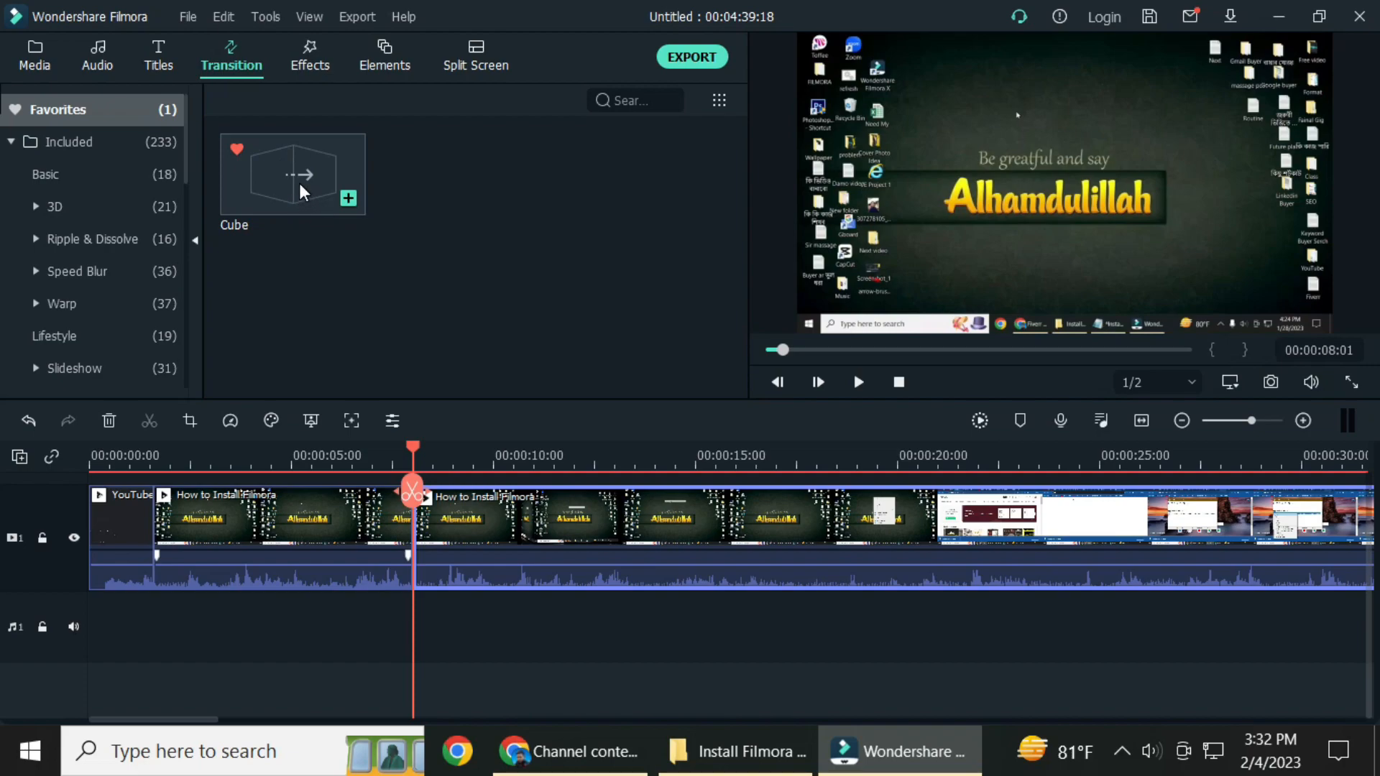
drag(300, 188, 440, 530)
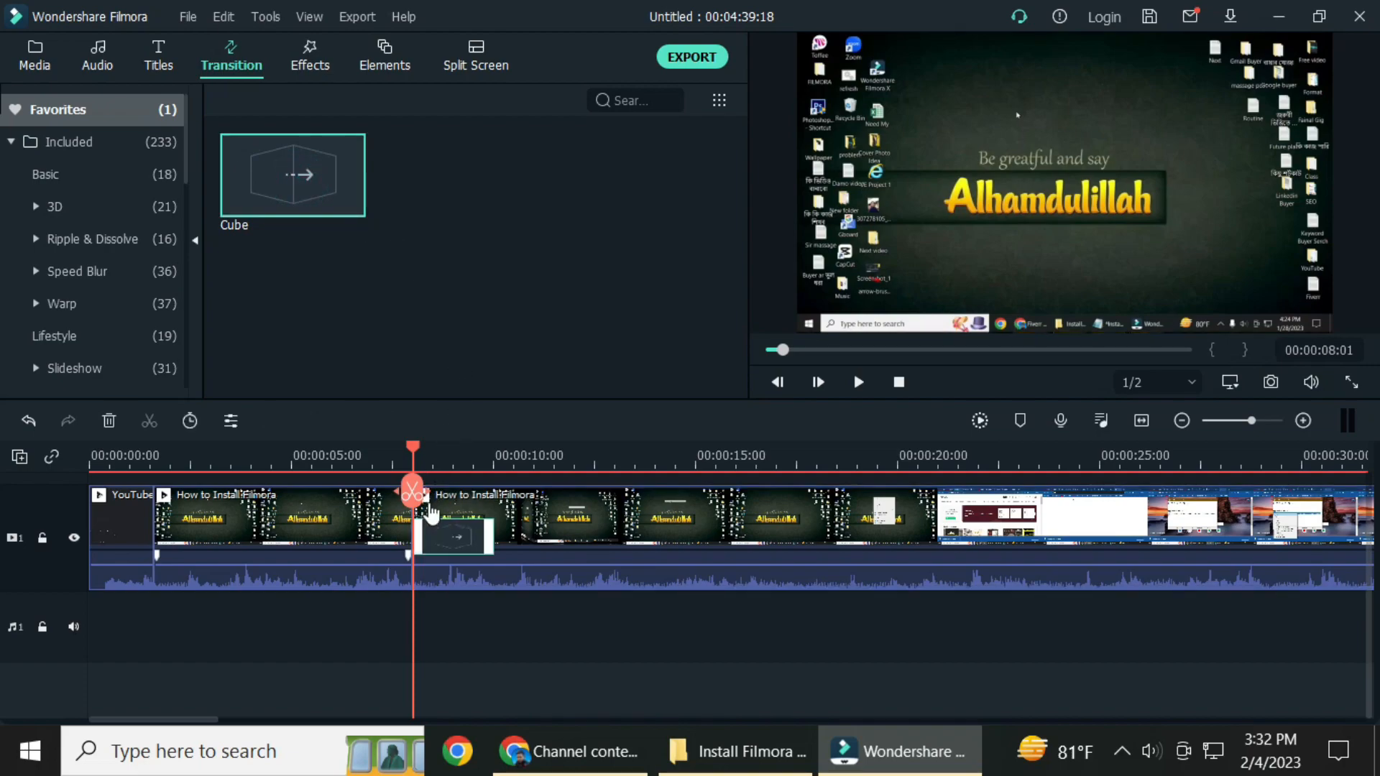
Preview the Cube transition and split the second How to Install Filmora part at about 00:00:13:37.
click(858, 381)
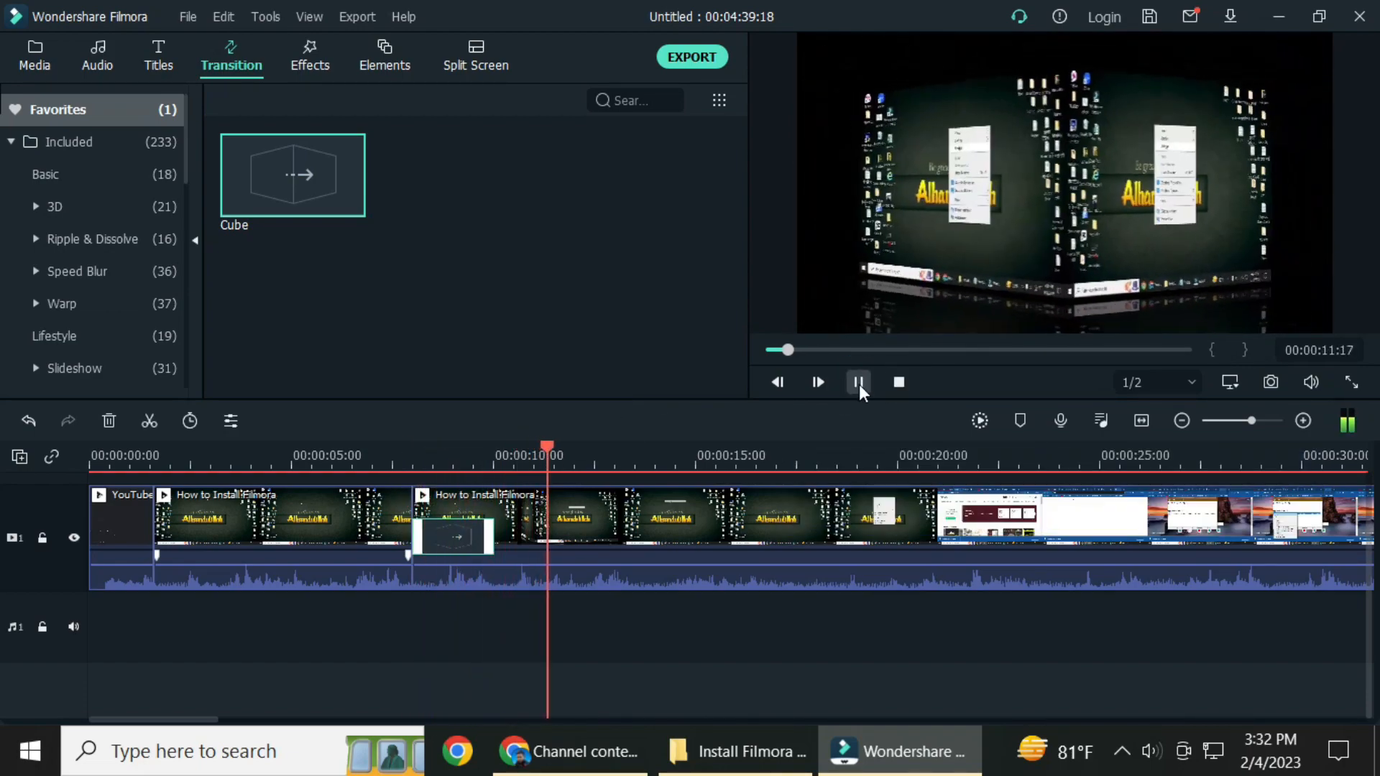
click(568, 460)
drag(572, 456, 642, 467)
click(645, 493)
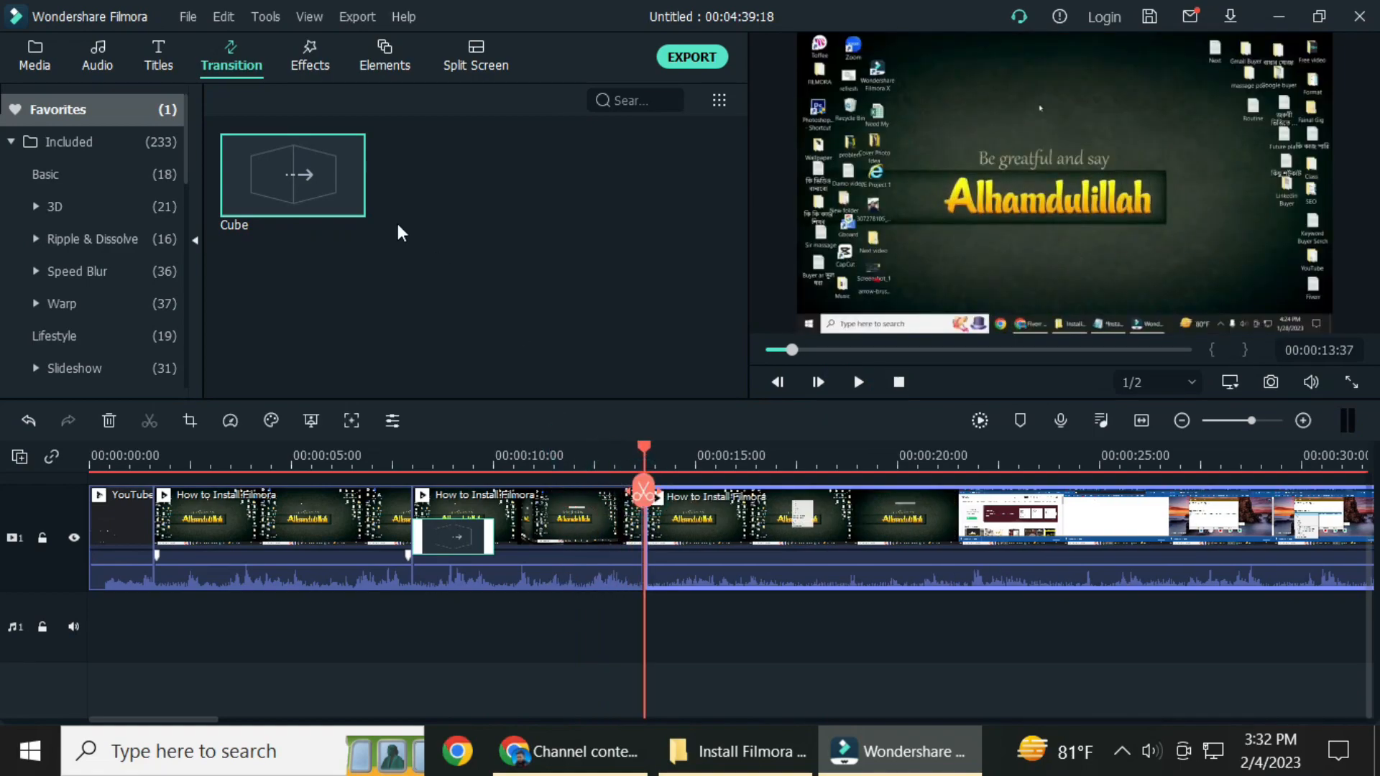
Add the Erase transition from the included set at the start of the newly split third part and preview it.
click(71, 144)
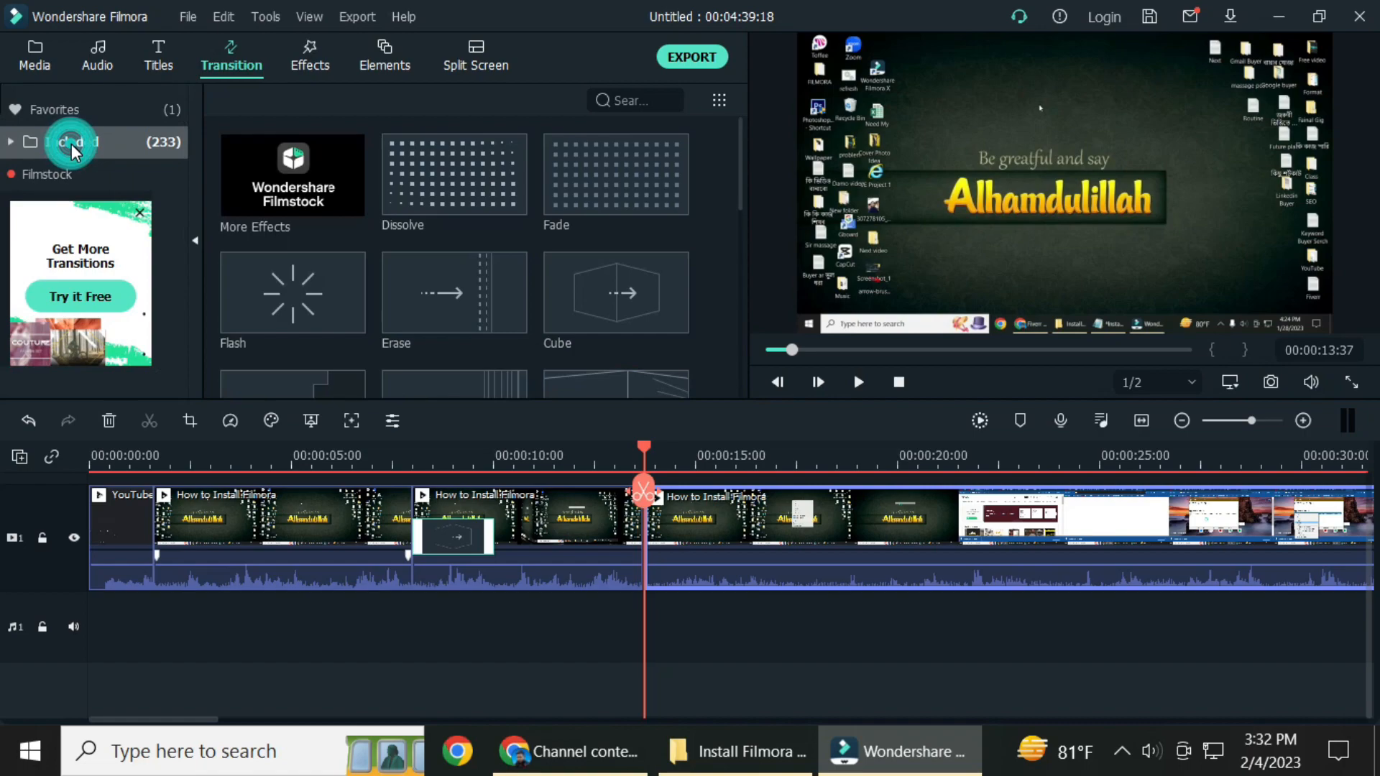
drag(463, 302, 683, 535)
click(857, 383)
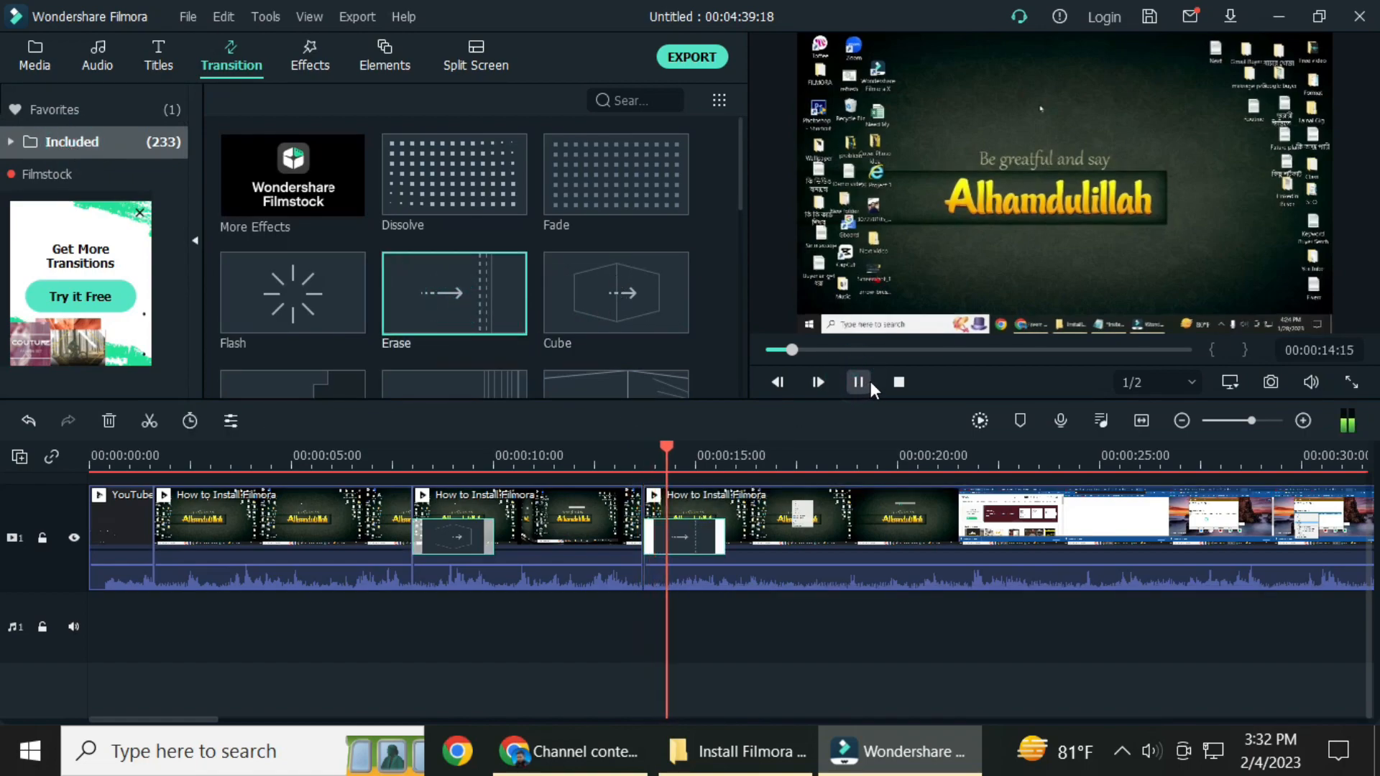
click(858, 382)
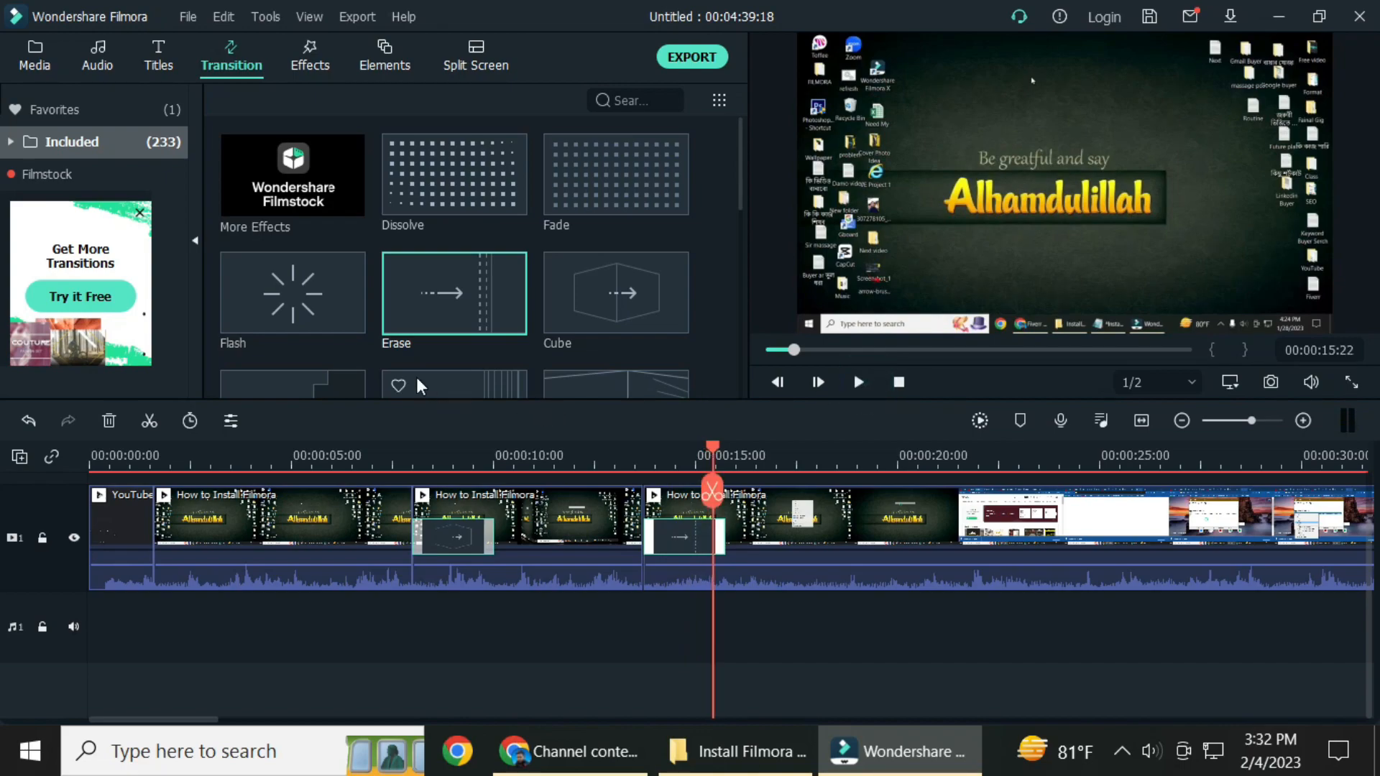
scroll(489, 286, down, 5)
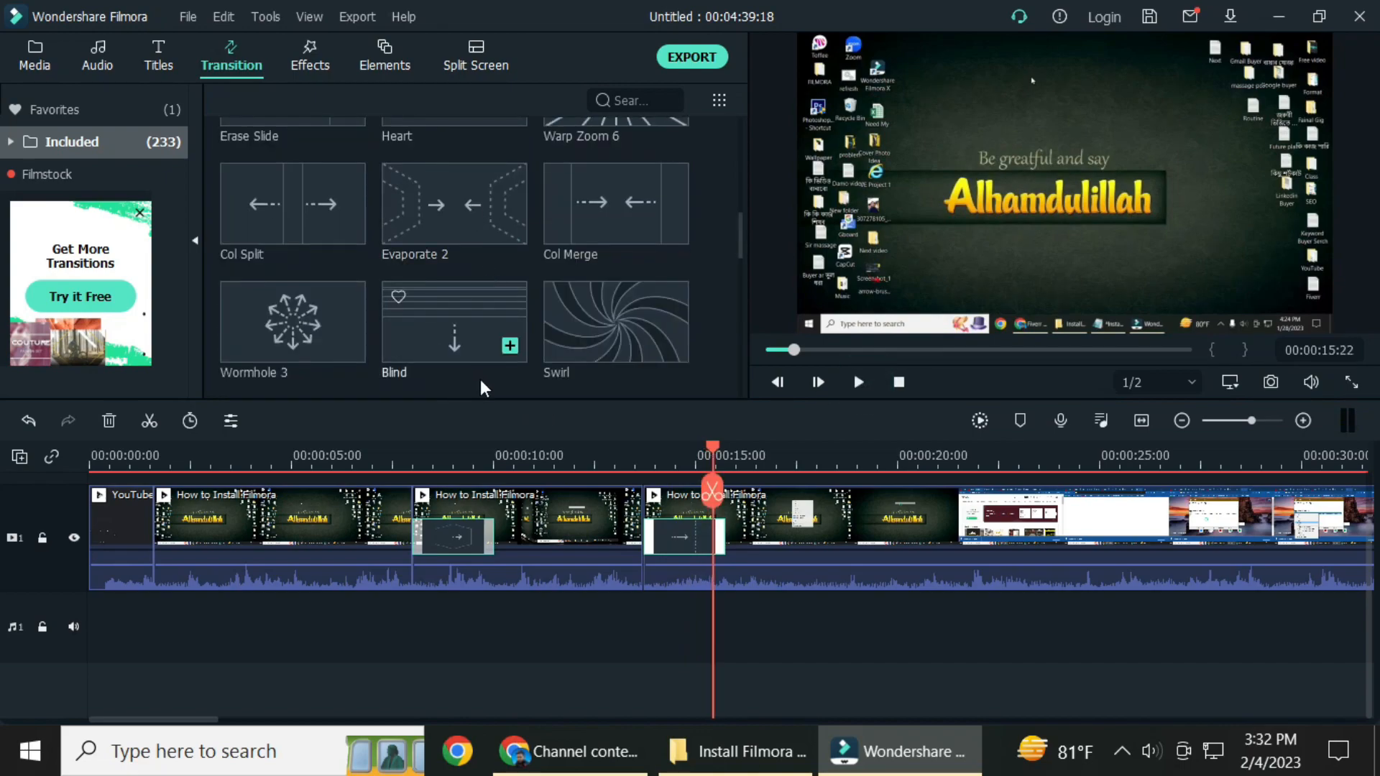
scroll(467, 382, up, 5)
mouse_move(363, 322)
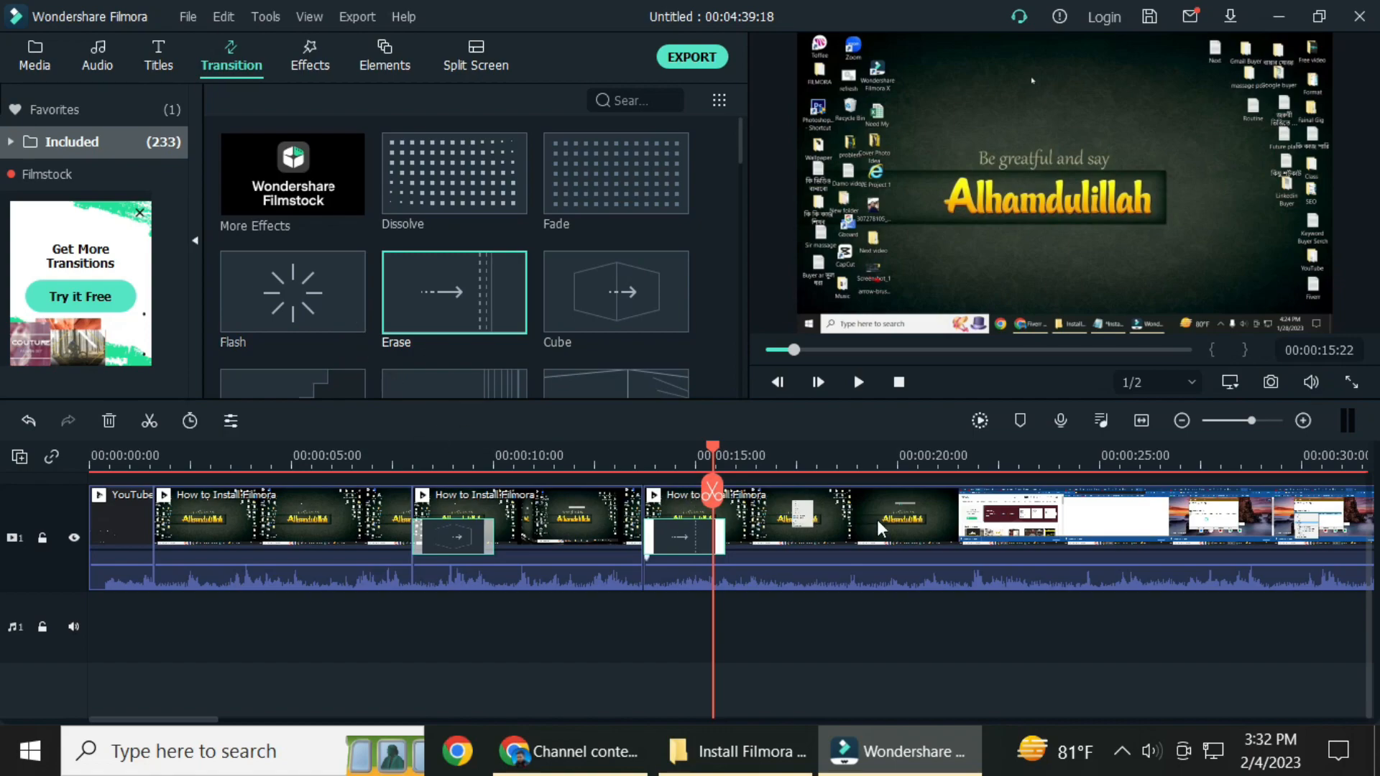
drag(662, 468, 131, 432)
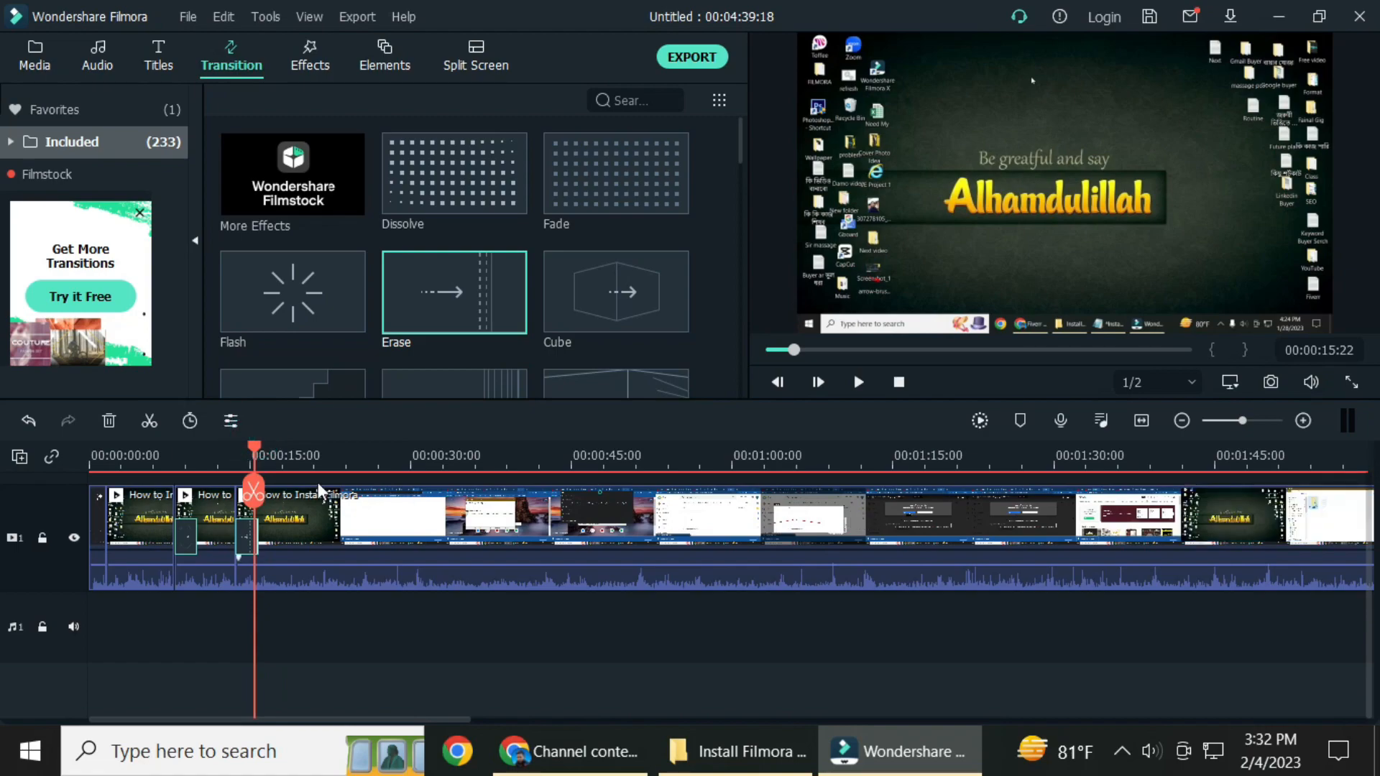
drag(256, 460, 876, 503)
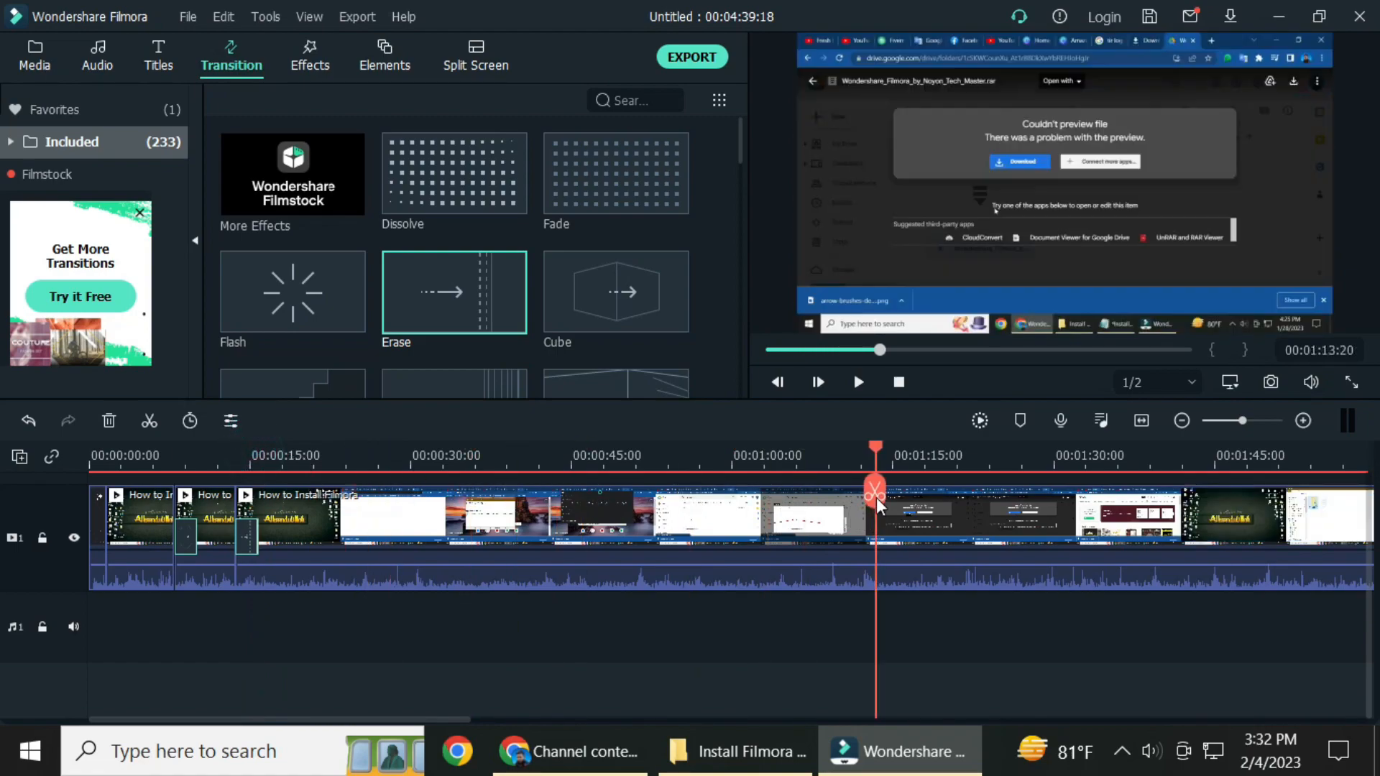
drag(578, 468, 390, 466)
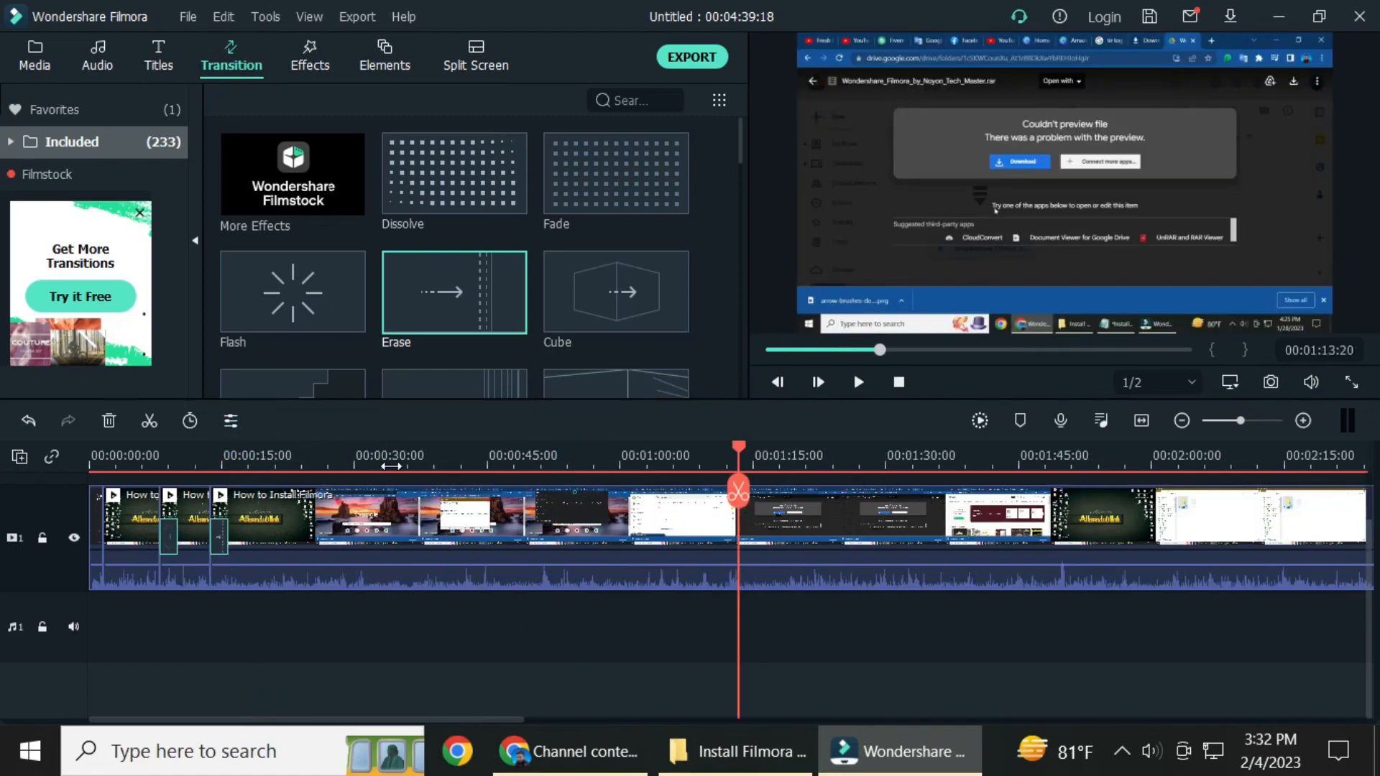
key(Print)
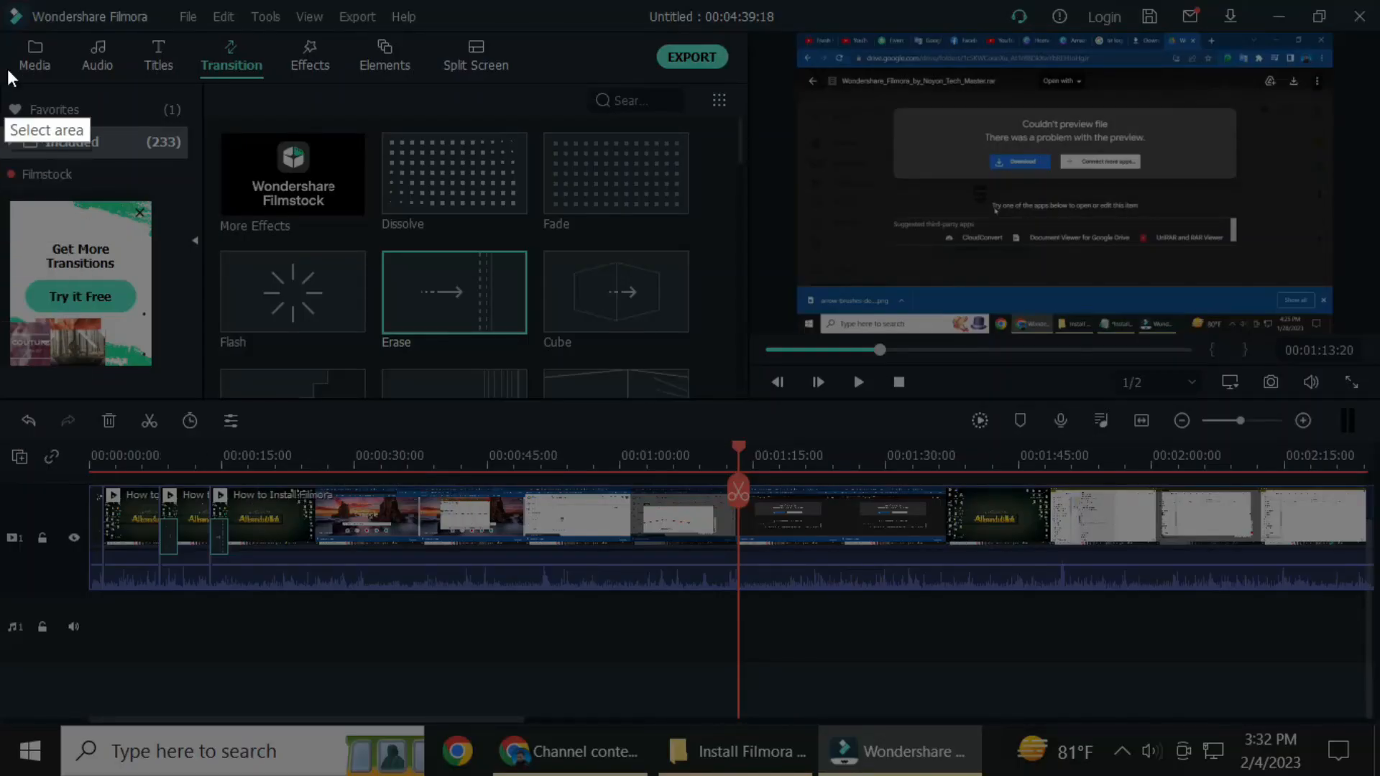
drag(9, 40, 1375, 753)
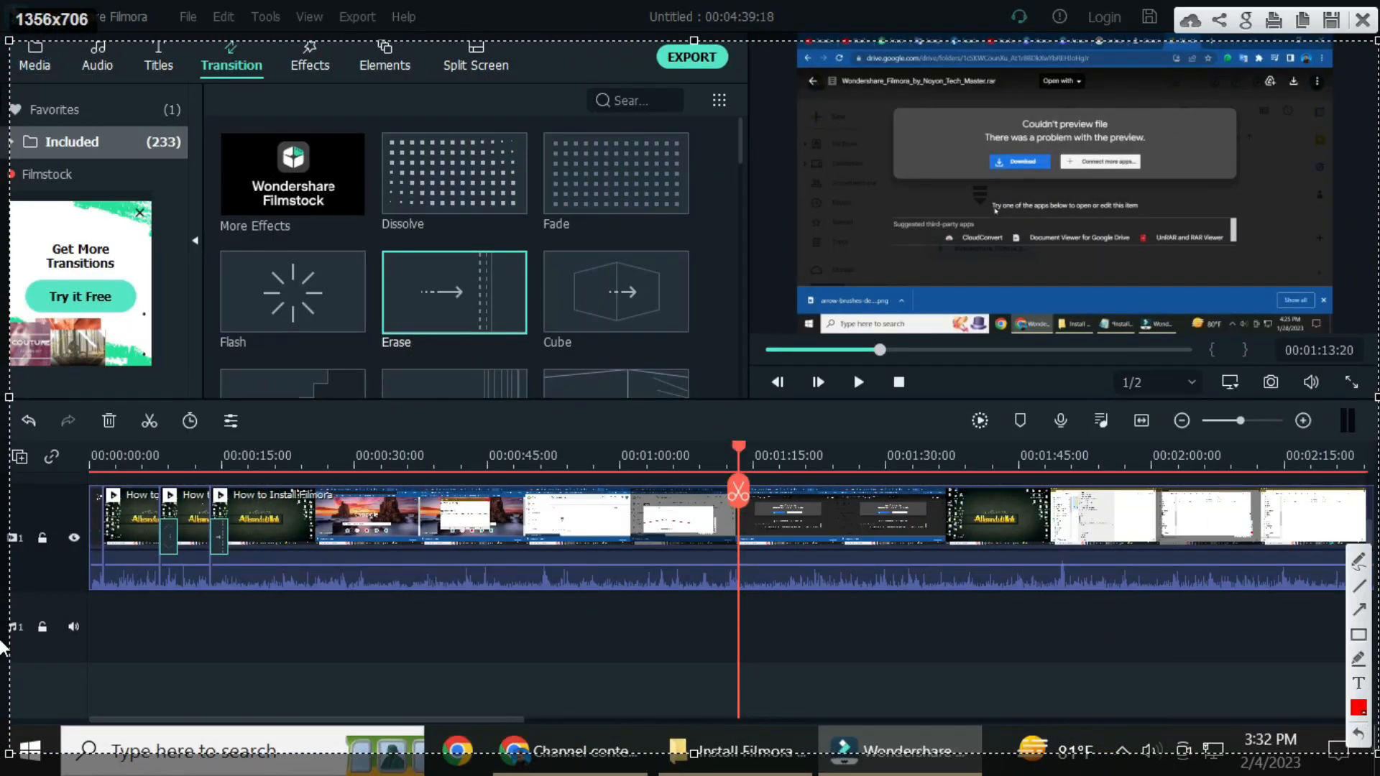
click(1354, 635)
mouse_move(87, 495)
mouse_down()
mouse_move(204, 597)
mouse_move(1135, 600)
mouse_up()
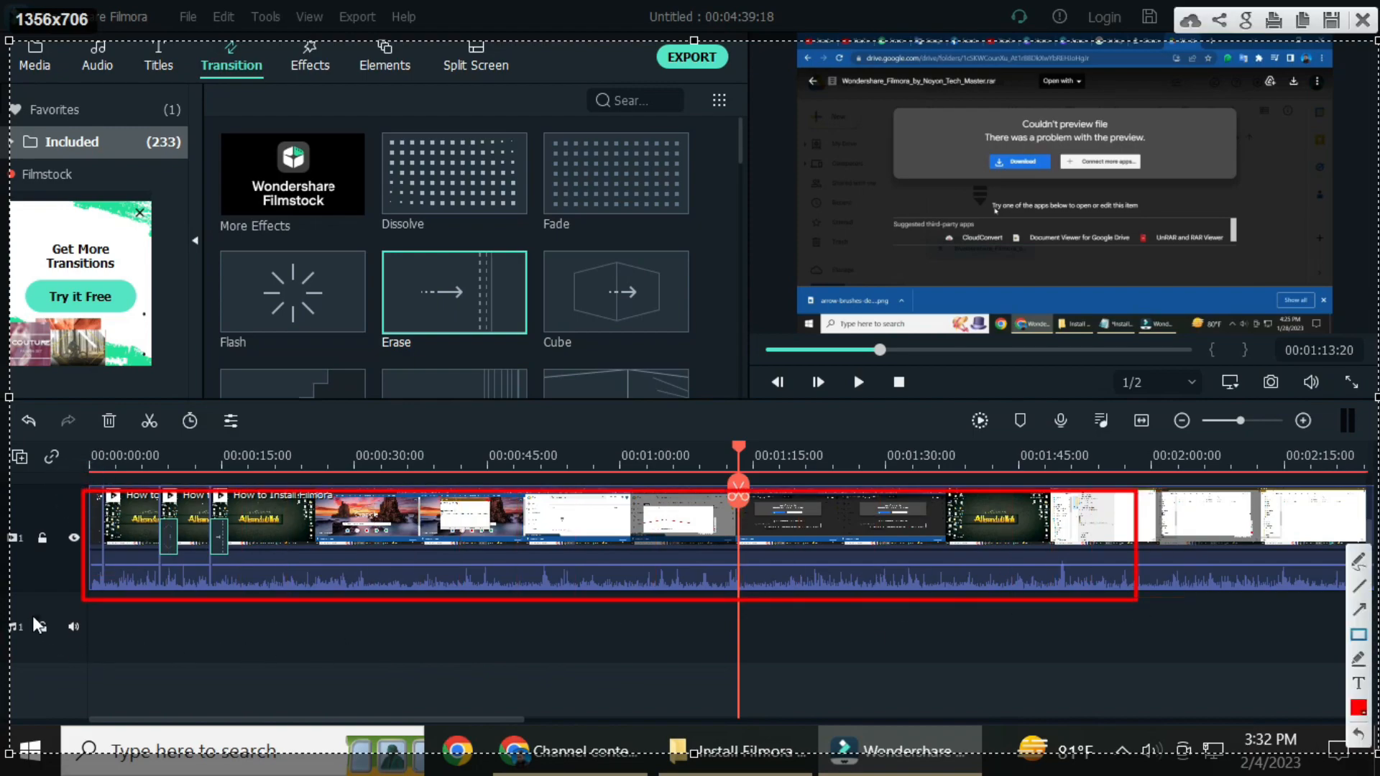
mouse_move(3, 597)
mouse_down()
mouse_move(93, 641)
mouse_move(1172, 651)
mouse_up()
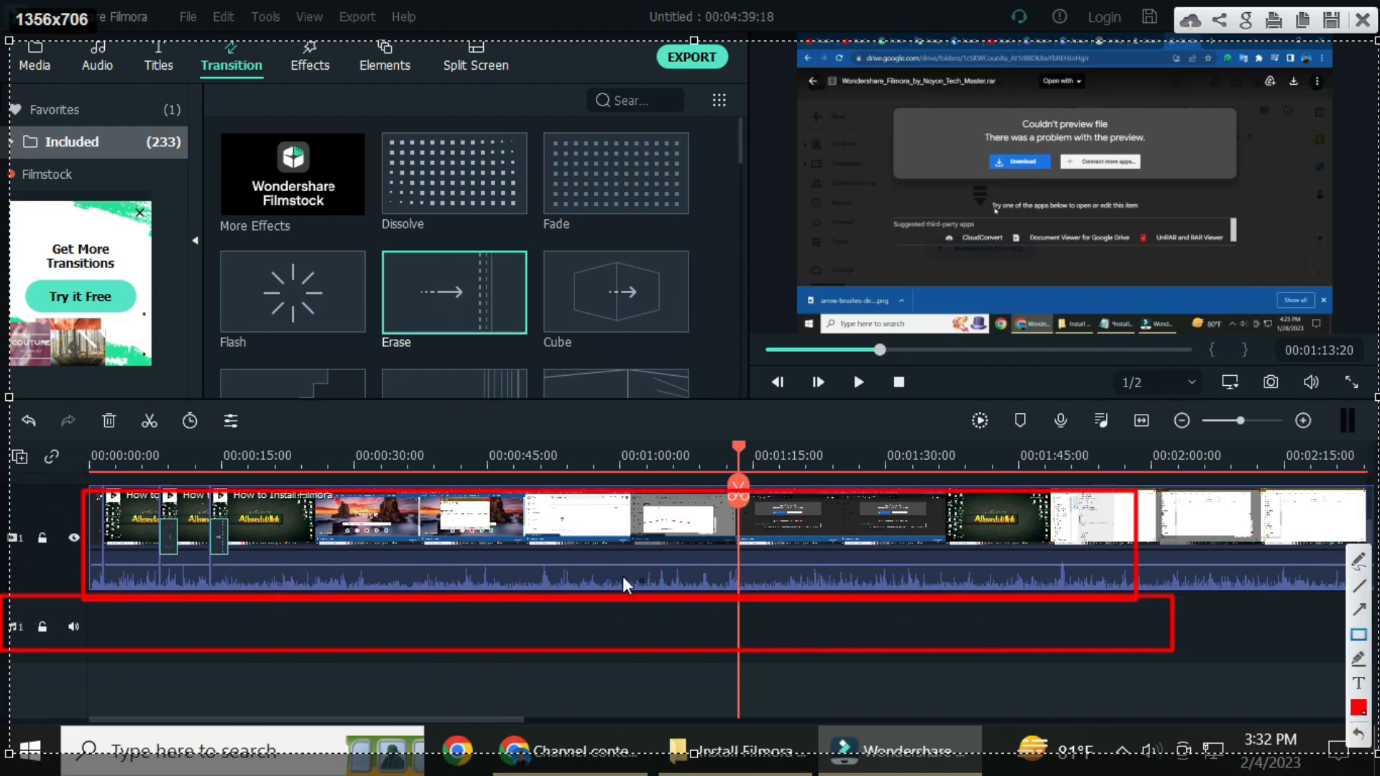
mouse_move(45, 546)
mouse_down()
mouse_move(504, 580)
mouse_move(885, 579)
mouse_up()
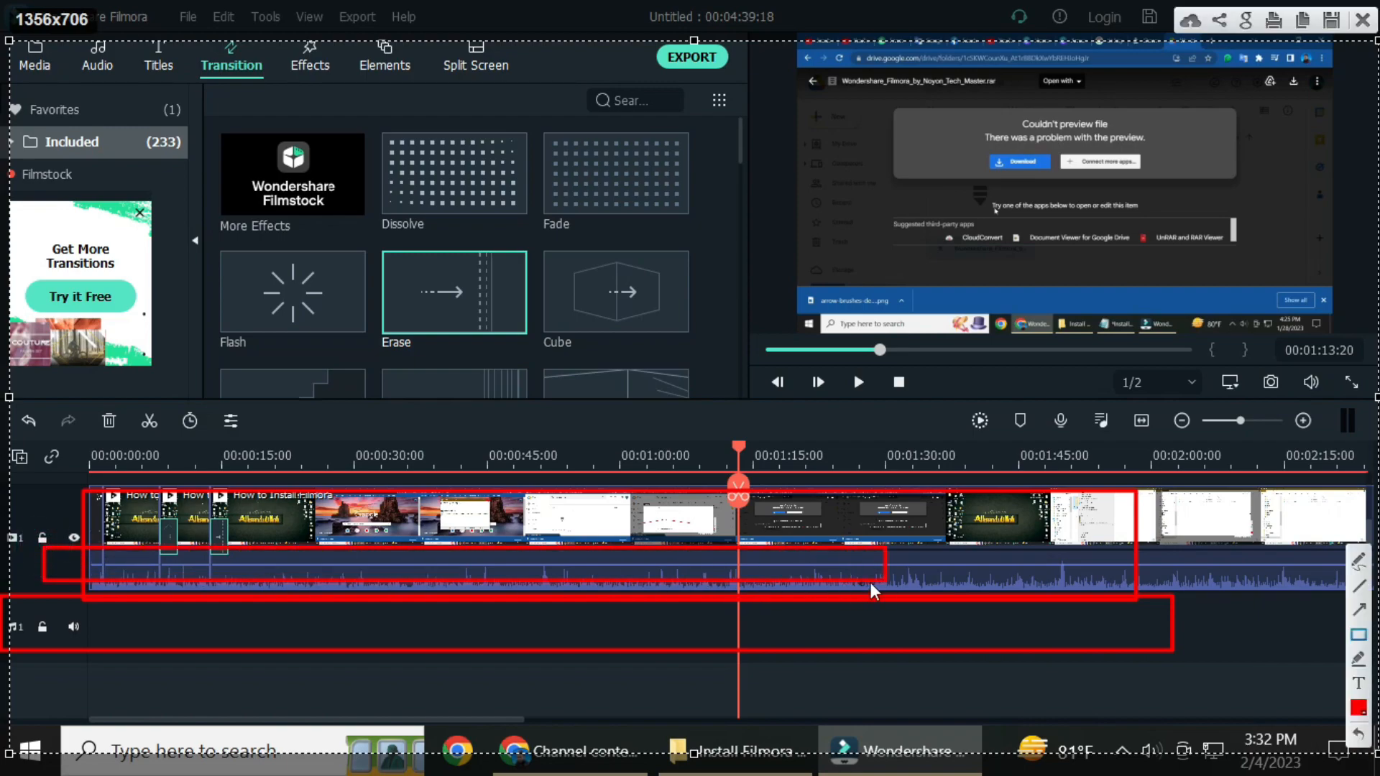
click(1358, 610)
drag(1035, 413, 588, 576)
right_click(592, 576)
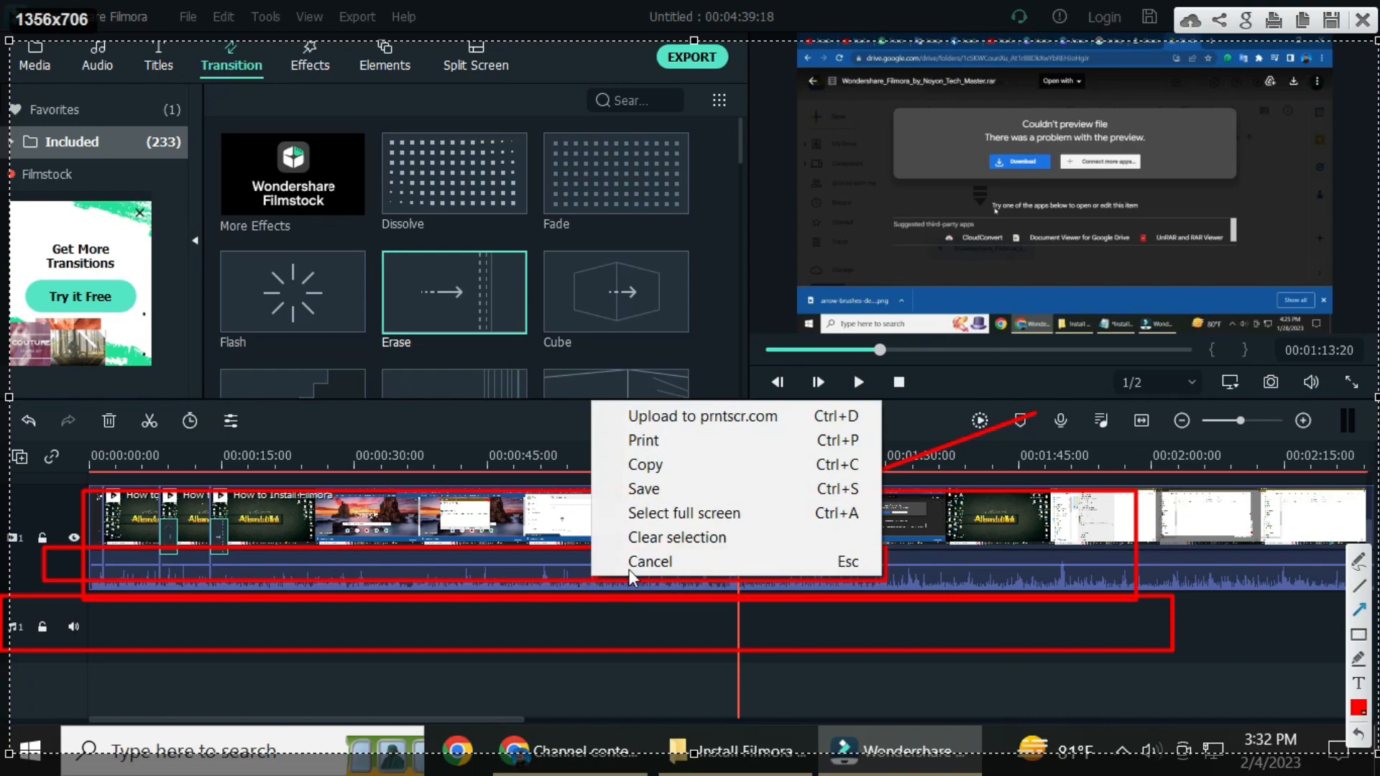
click(628, 570)
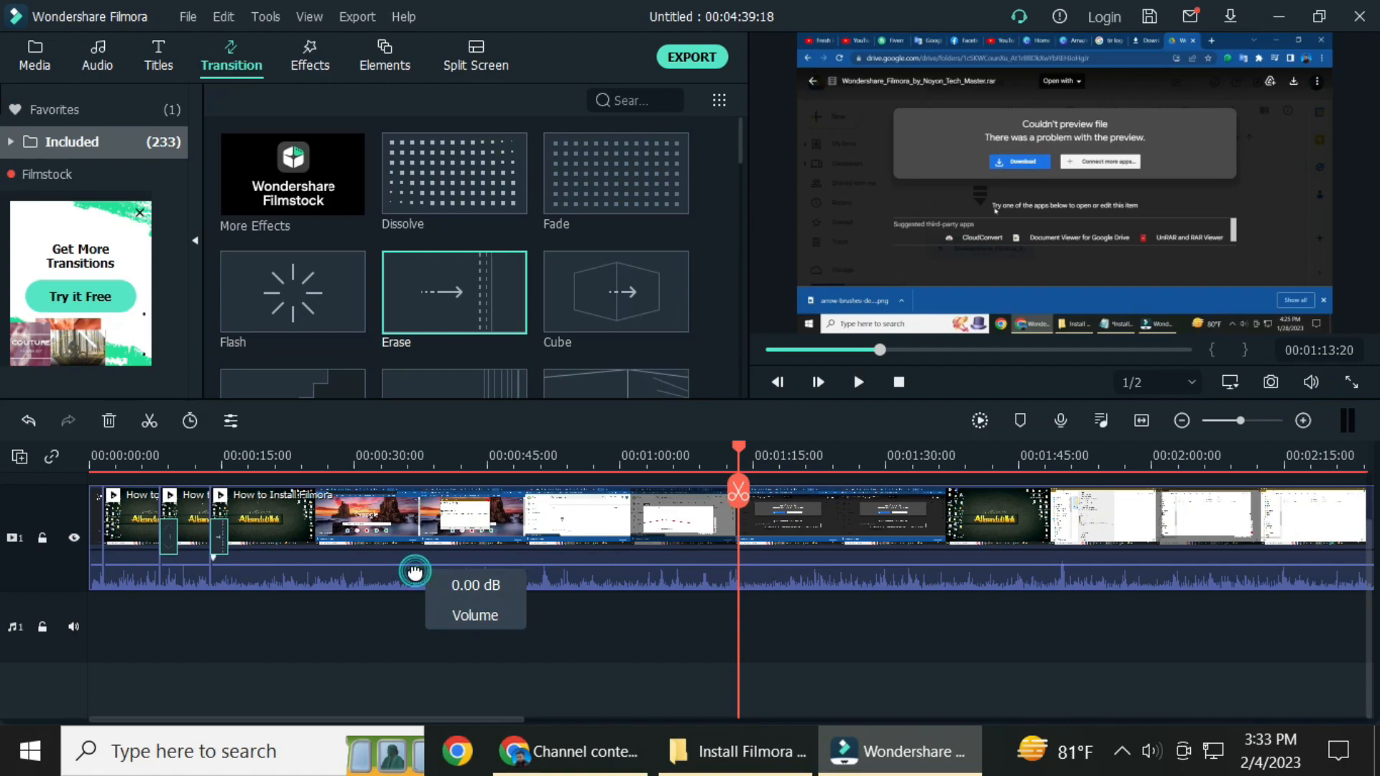
Raise the audio volume of the last How to Install Filmora part on video track 1.
drag(414, 570, 415, 554)
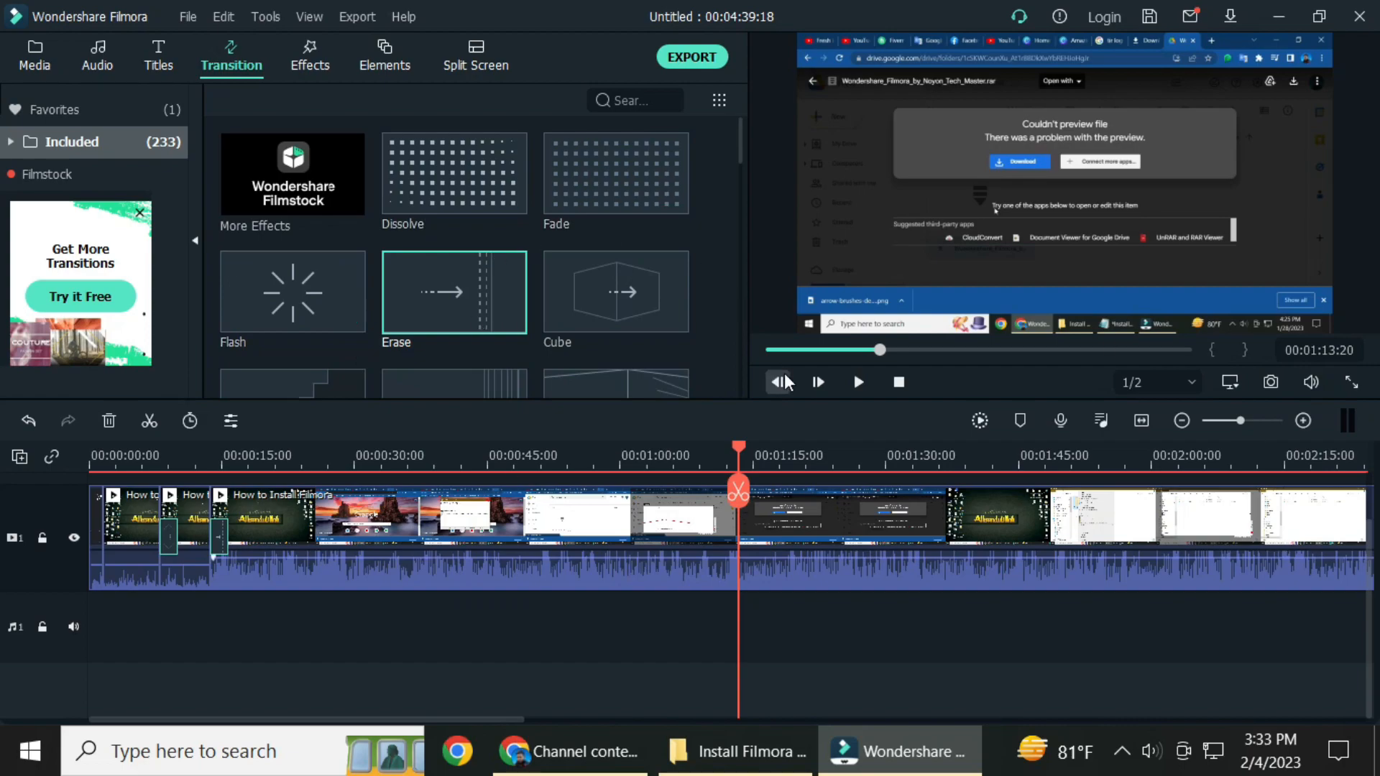
Review the local MP4 export settings, including name, save location and resolution, and close them without exporting.
click(681, 58)
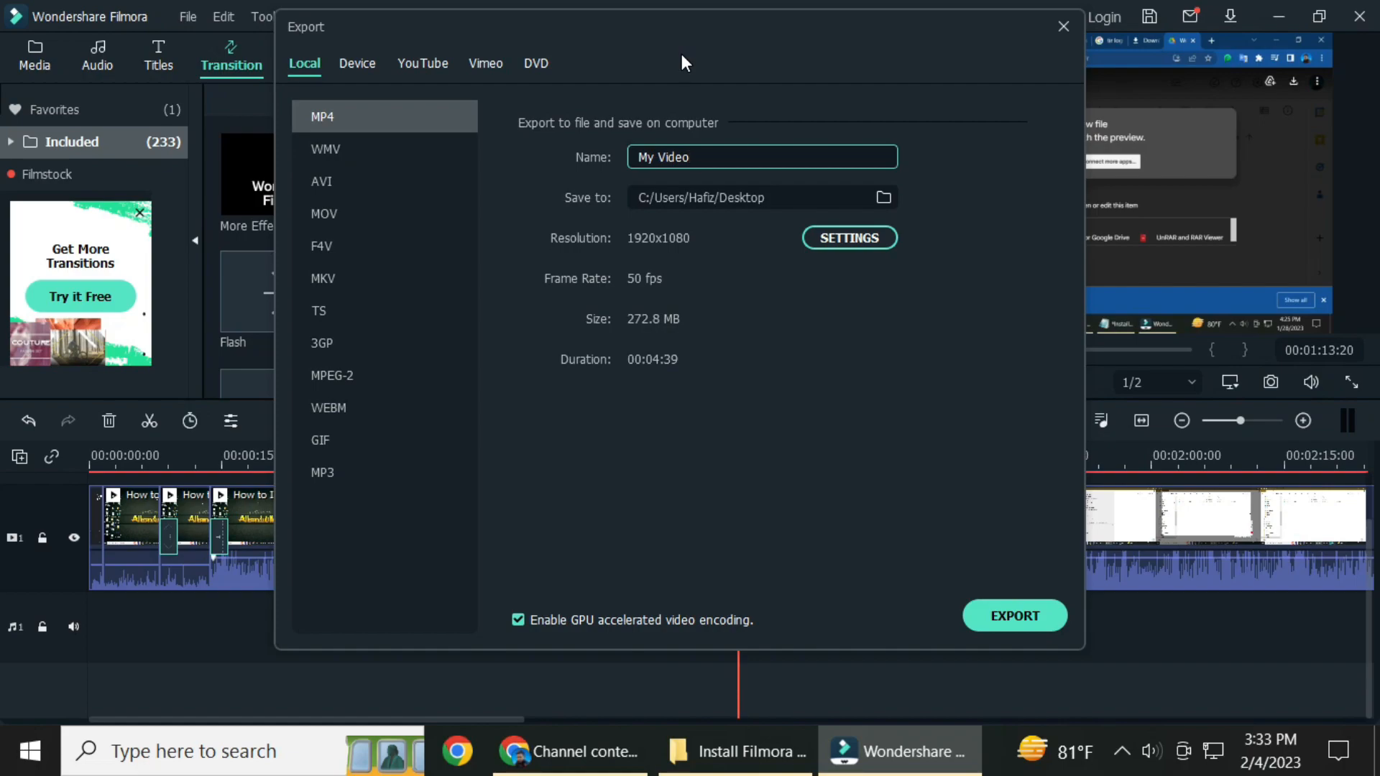
click(1058, 30)
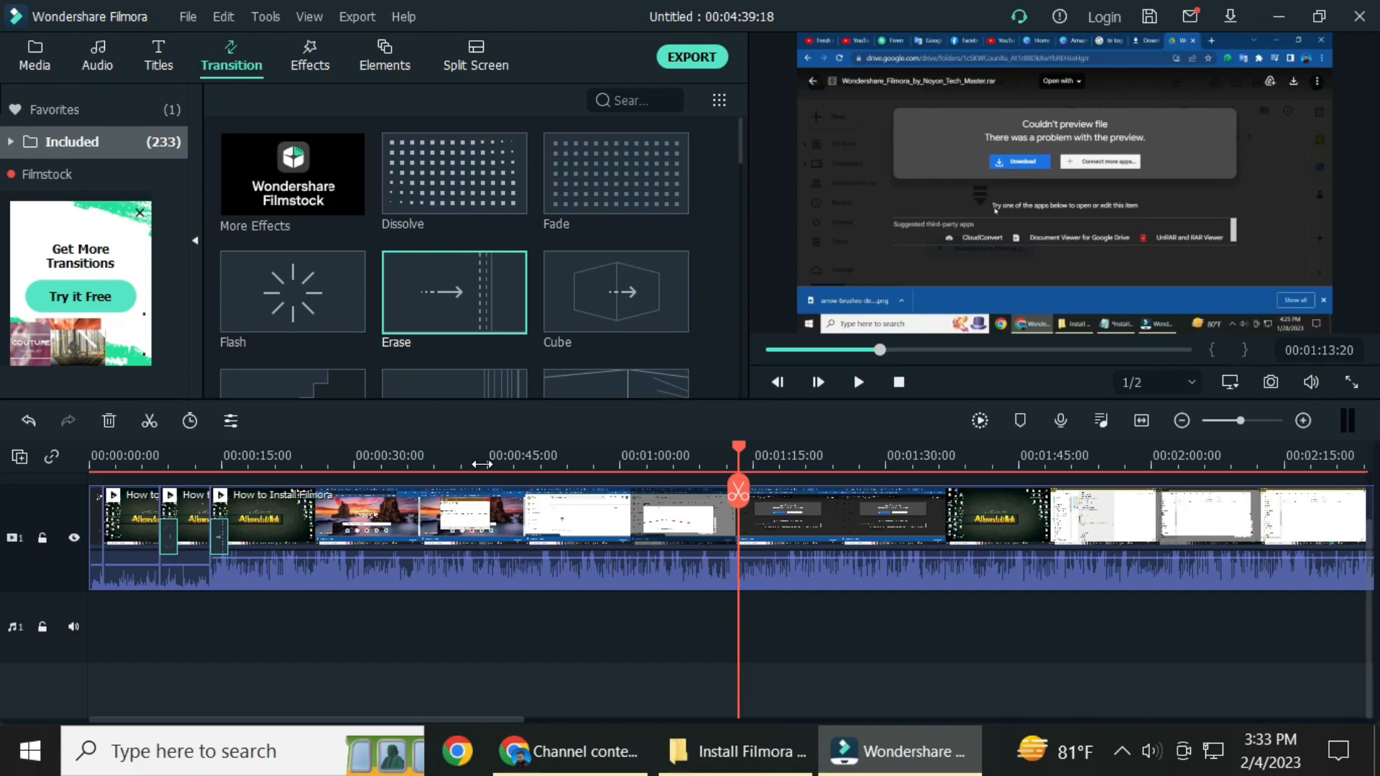
mouse_move(674, 331)
click(1122, 750)
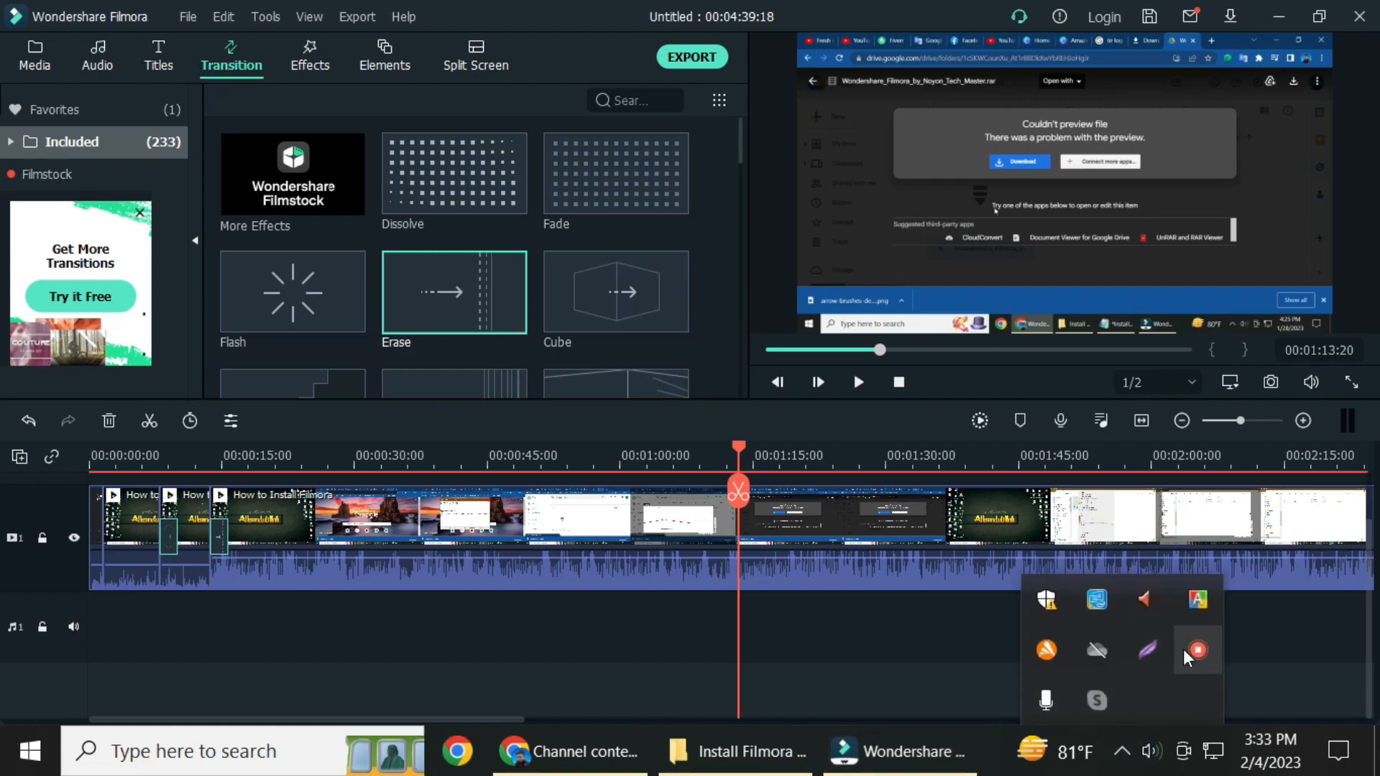